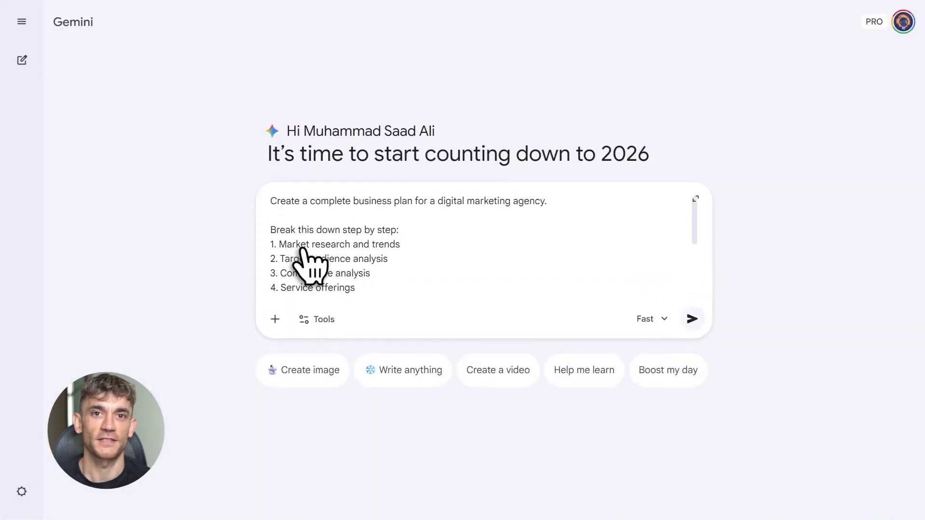
# - Submit the step-by-step business plan prompt to Gemini
pyautogui.moveTo(270, 201); pyautogui.dragTo(536, 201)
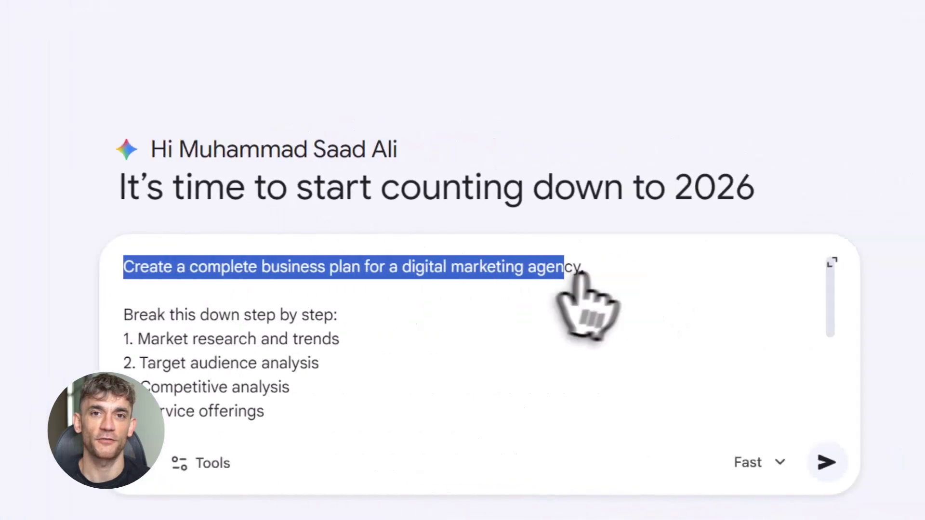
pyautogui.moveTo(578, 275); pyautogui.dragTo(584, 268)
pyautogui.click(584, 268)
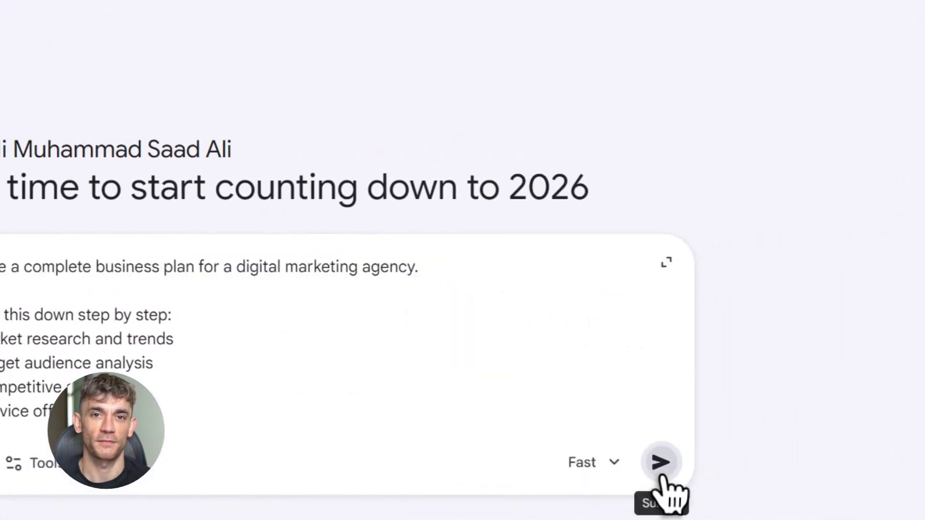
pyautogui.click(663, 475)
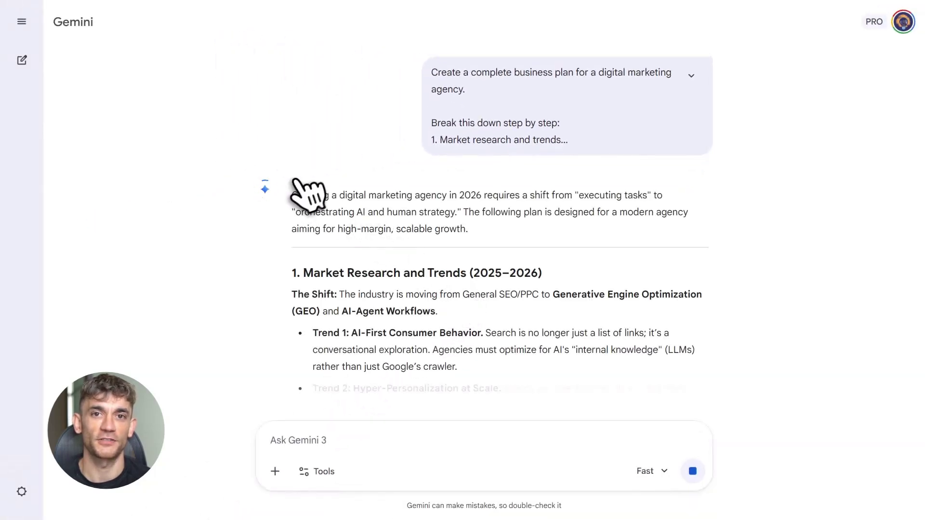
pyautogui.scroll(-12, 496, 289)
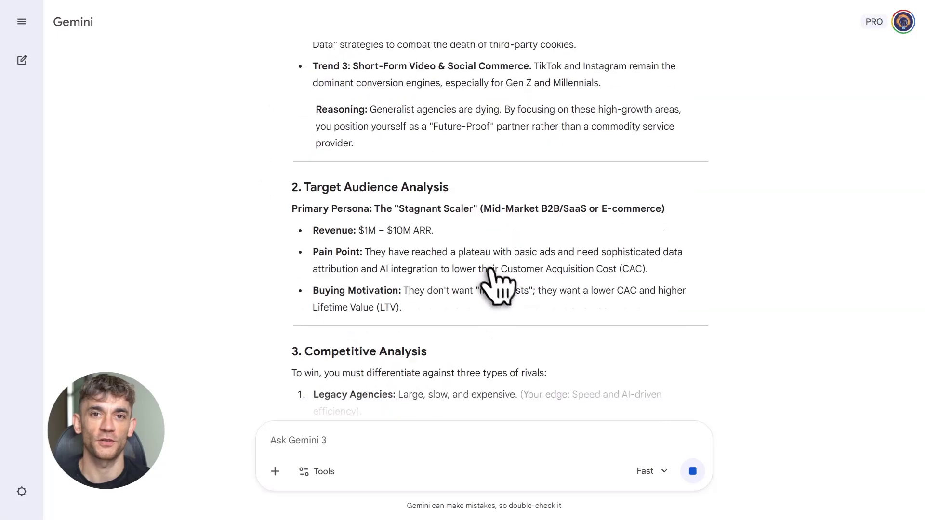
pyautogui.scroll(-4, 496, 287)
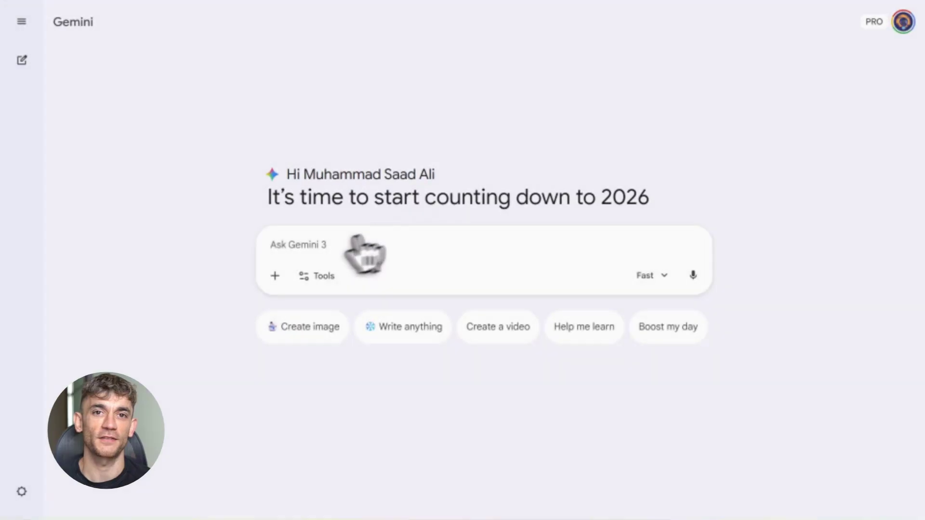
# - Paste the business plan prompt into the empty box and send it again
pyautogui.click(302, 248)
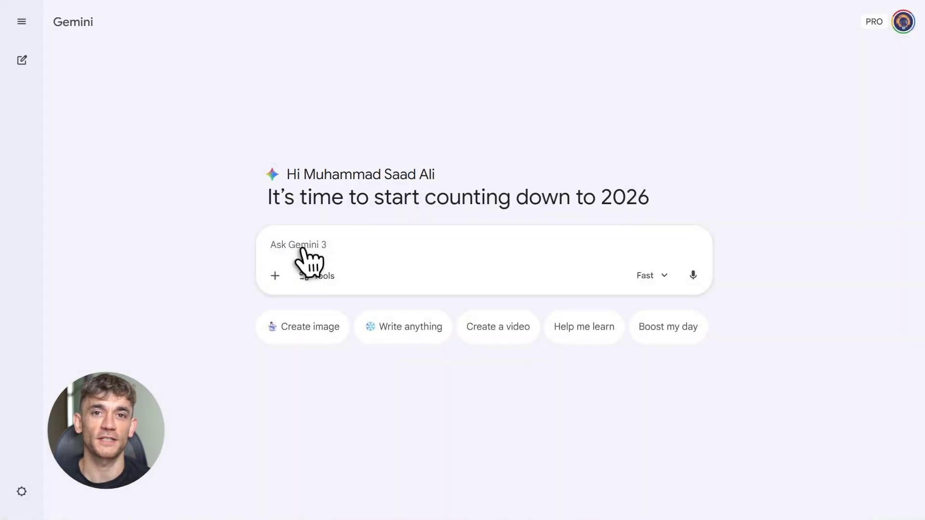
pyautogui.hotkey('ctrl', 'v')
pyautogui.scroll(5, 299, 256)
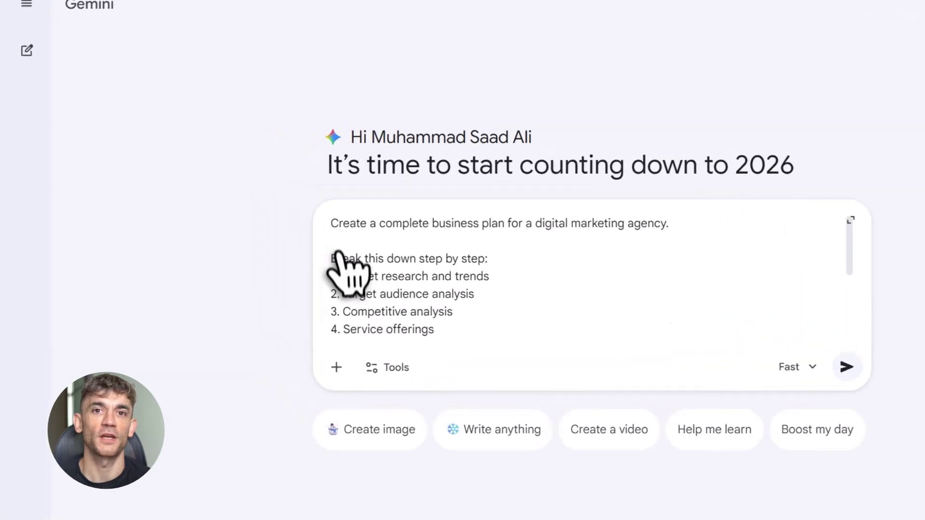
pyautogui.moveTo(271, 203); pyautogui.dragTo(388, 202)
pyautogui.moveTo(621, 264); pyautogui.dragTo(875, 266)
pyautogui.click(876, 267)
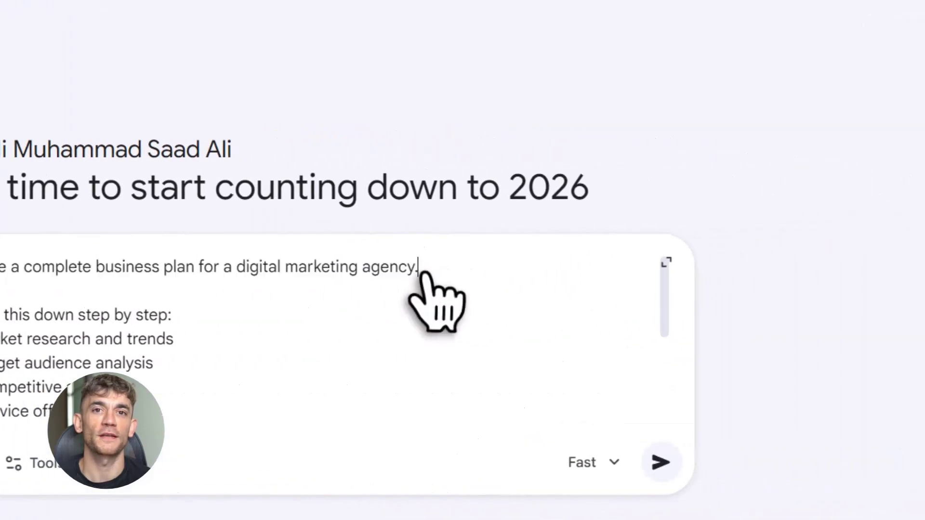
pyautogui.click(663, 476)
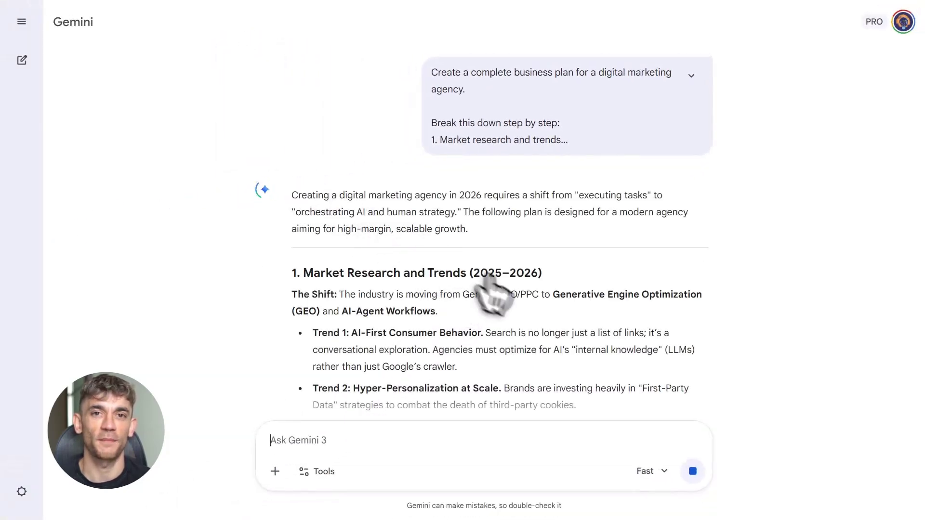
# - Scroll through Gemini's business plan, from market research down to the Nexus Digital roadmap
pyautogui.scroll(-8, 491, 284)
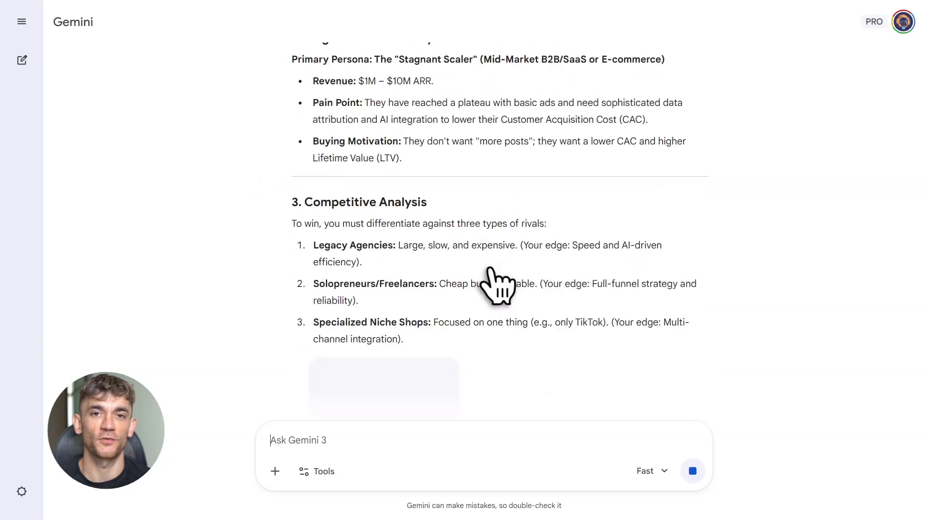
pyautogui.scroll(-7, 492, 285)
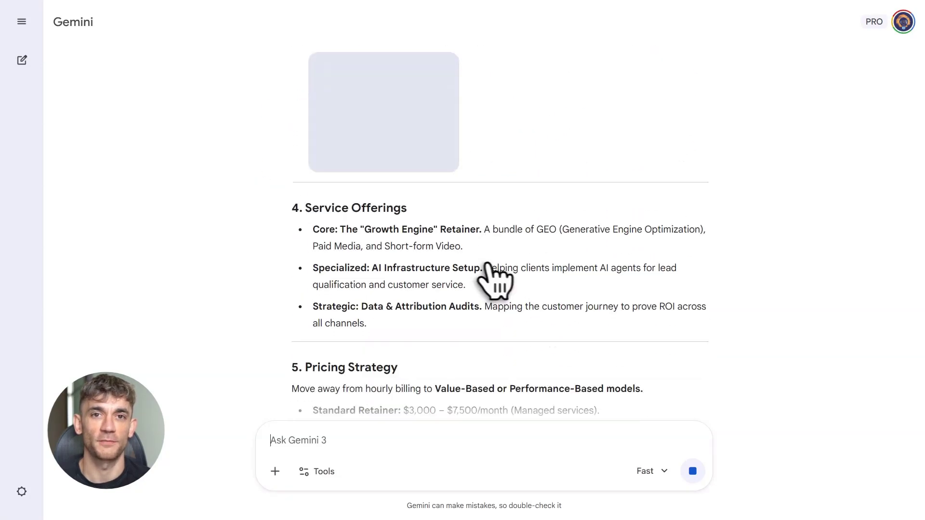
pyautogui.scroll(-2, 492, 280)
pyautogui.scroll(-4, 487, 270)
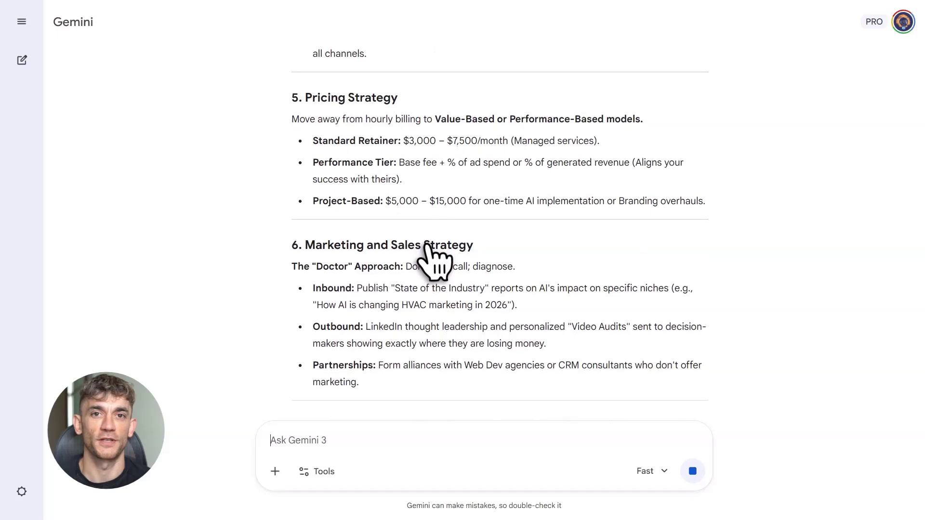
pyautogui.scroll(-6, 424, 251)
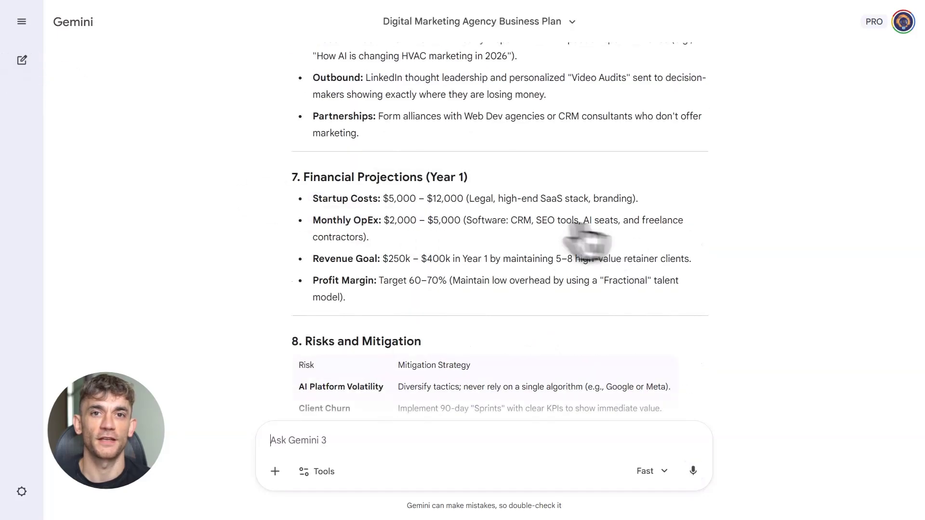
pyautogui.scroll(-2, 532, 229)
pyautogui.scroll(-4, 440, 234)
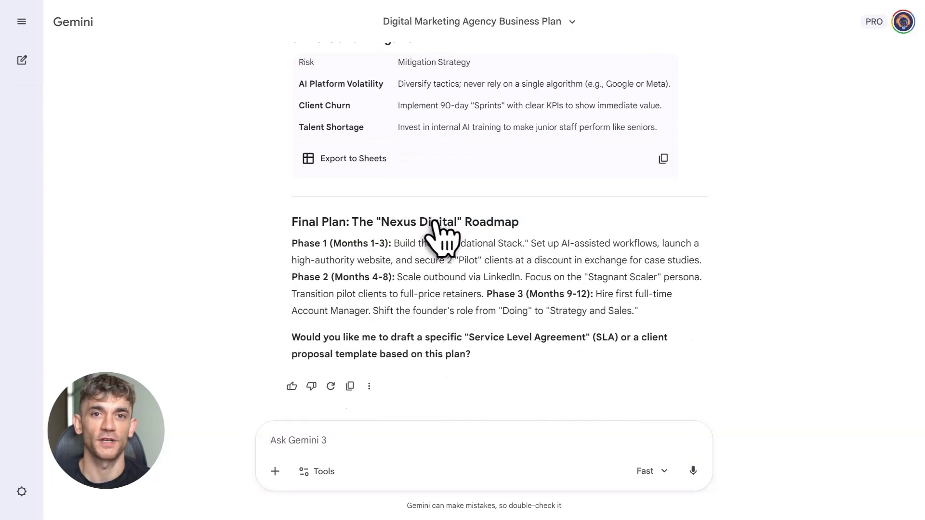
pyautogui.scroll(9, 467, 280)
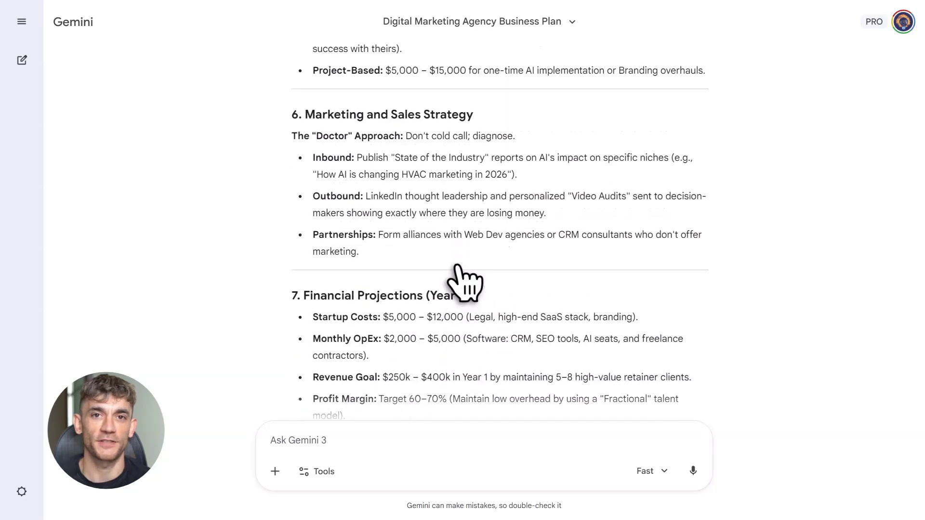
pyautogui.scroll(2, 464, 284)
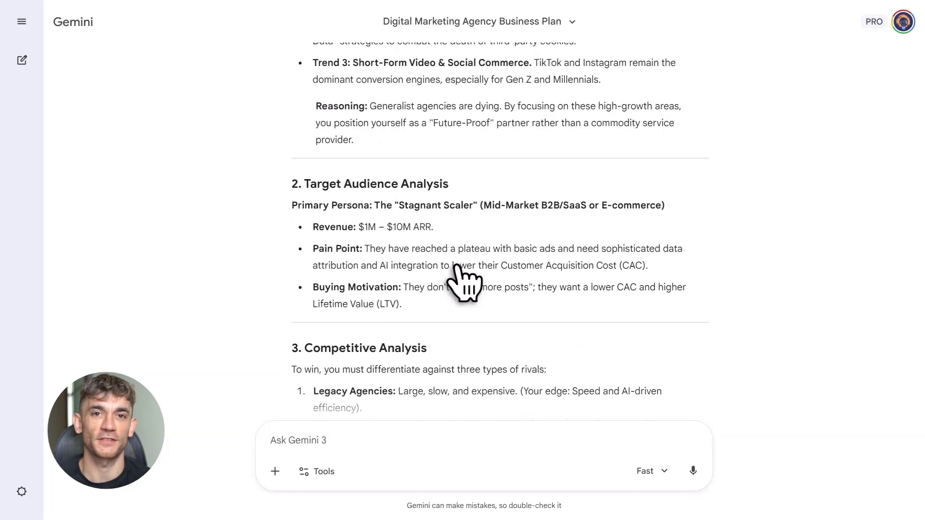
pyautogui.scroll(4, 463, 287)
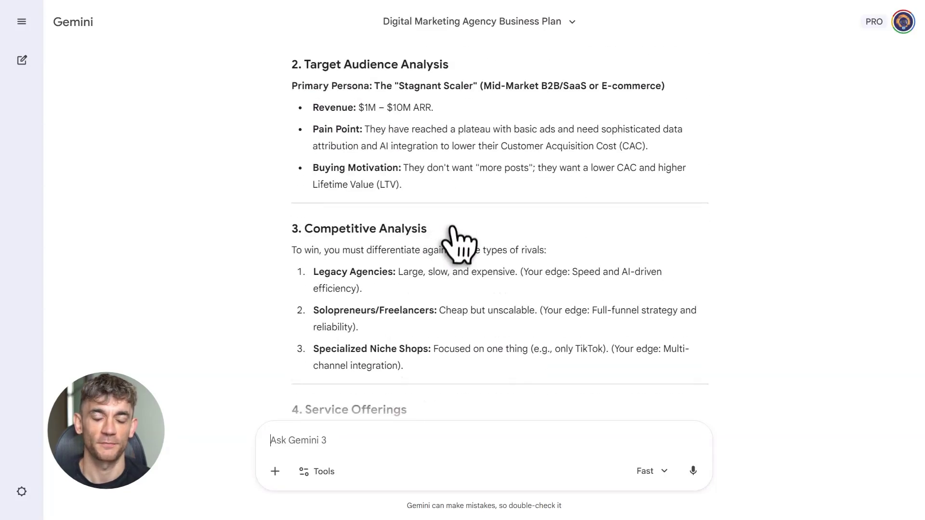
pyautogui.scroll(-6, 463, 227)
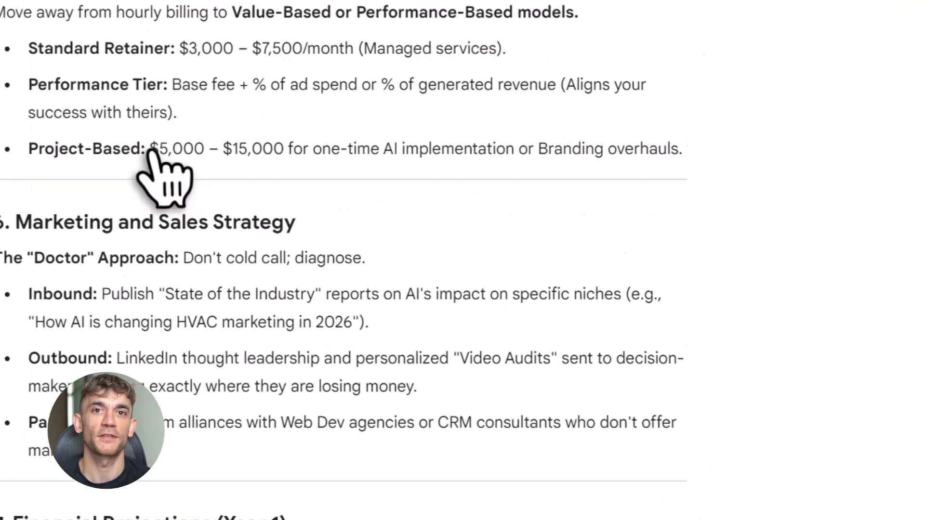
# - Highlight the Project-Based price range and review the rest of the plan
pyautogui.moveTo(152, 150); pyautogui.dragTo(247, 149)
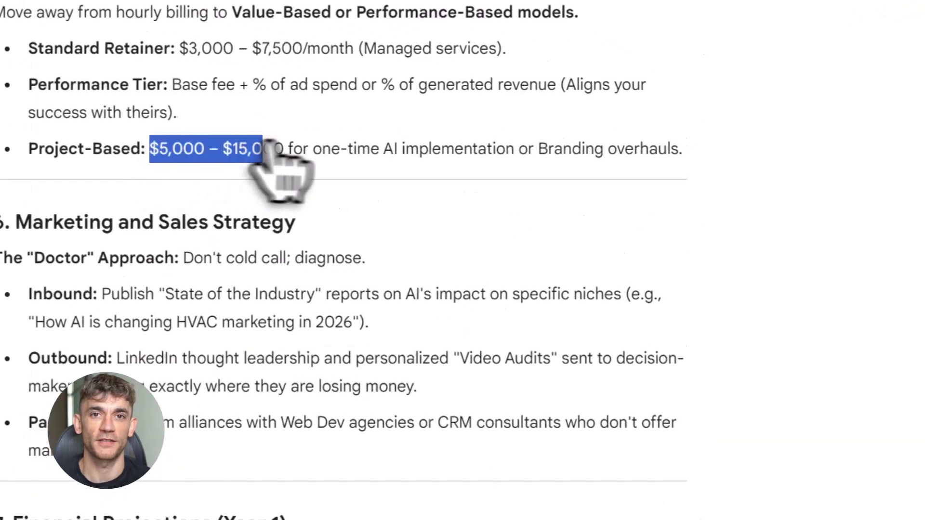
pyautogui.click(318, 187)
pyautogui.scroll(-7, 366, 193)
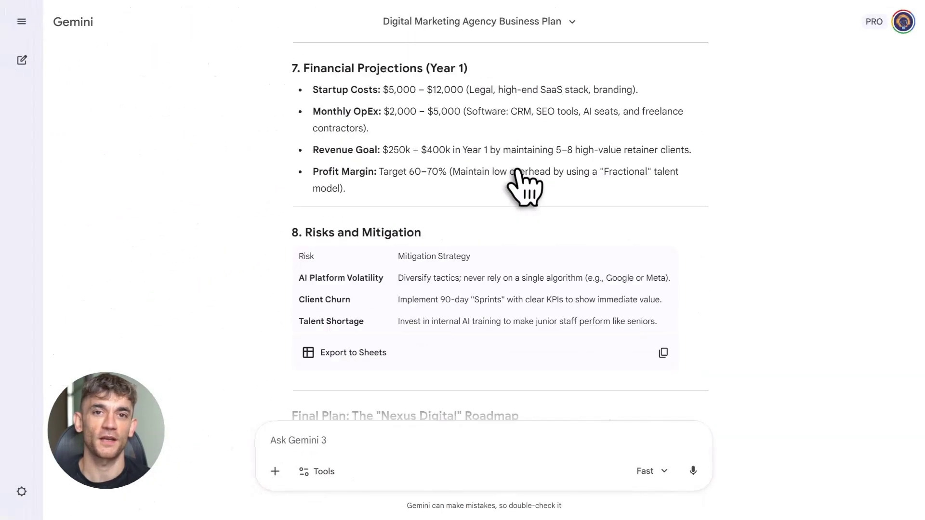
pyautogui.scroll(-2, 530, 251)
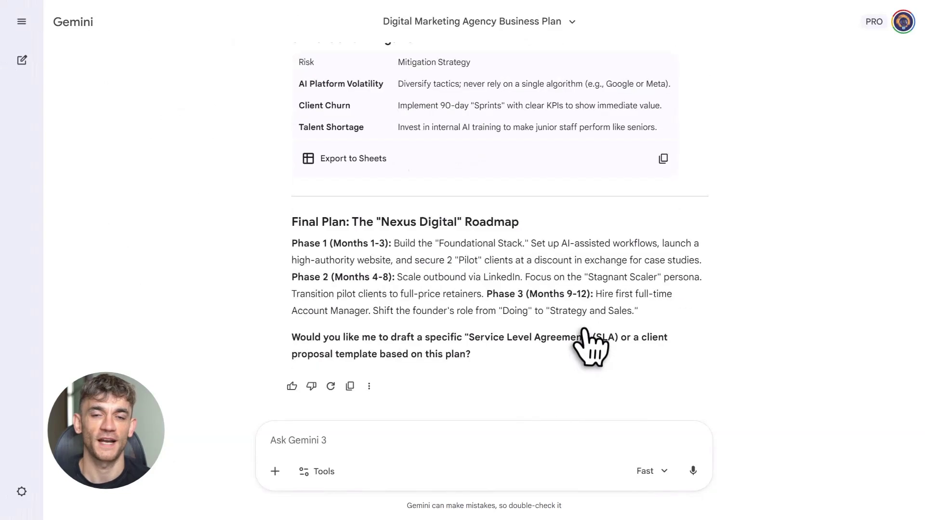
pyautogui.scroll(20, 578, 308)
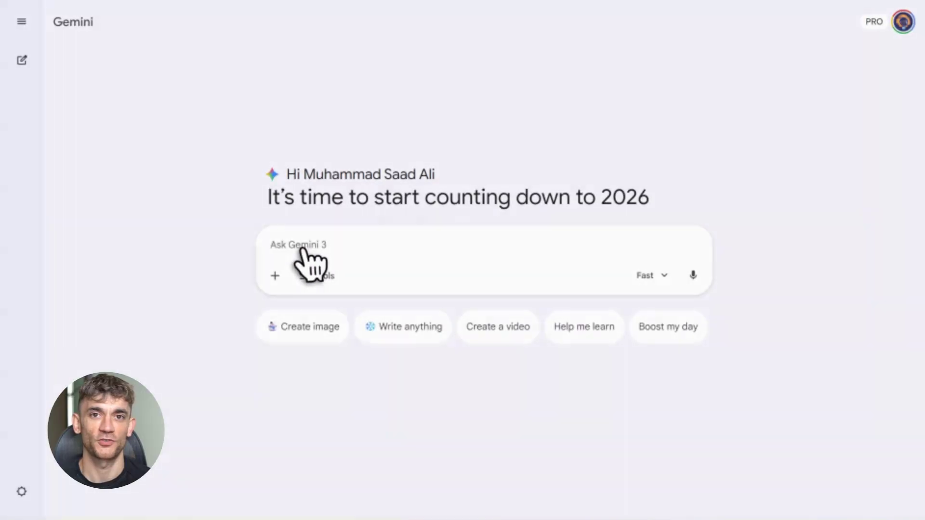
# - Send the business plan prompt in the new chat, then focus the Ask Gemini box in Gmail
pyautogui.click(310, 260)
pyautogui.hotkey('ctrl', 'v')
pyautogui.scroll(3, 304, 251)
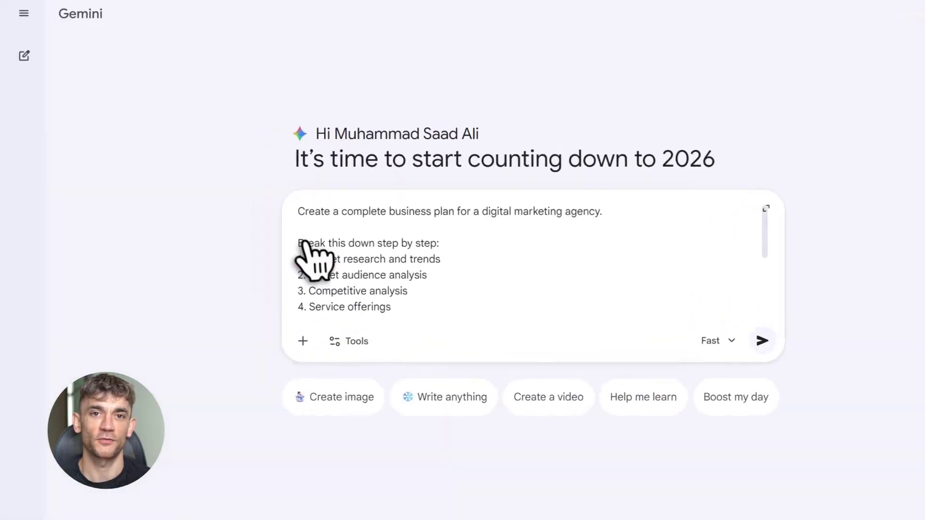
pyautogui.moveTo(271, 203); pyautogui.dragTo(547, 202)
pyautogui.click(661, 464)
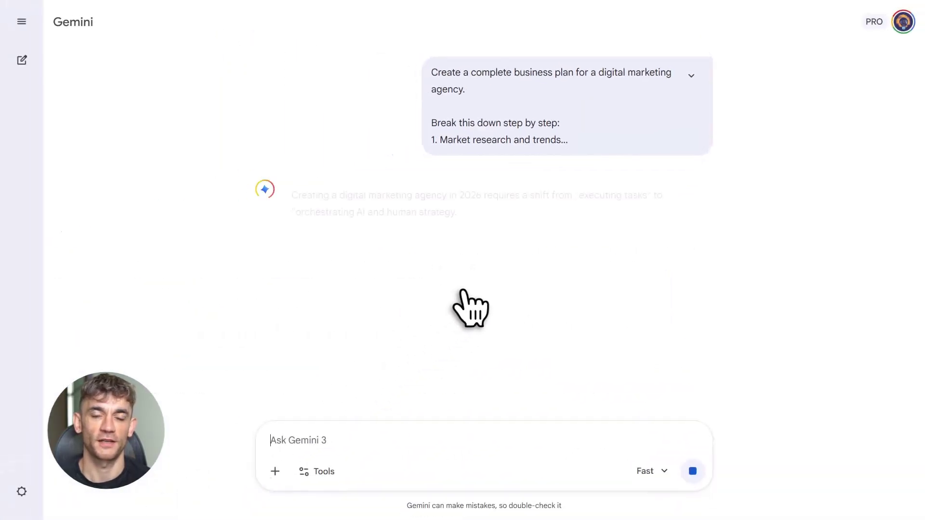
pyautogui.scroll(-18, 494, 282)
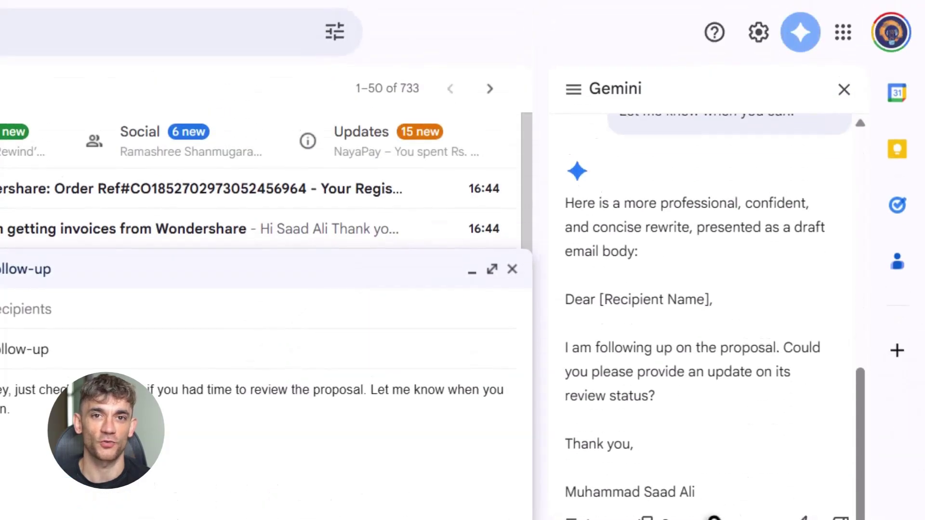
pyautogui.click(671, 383)
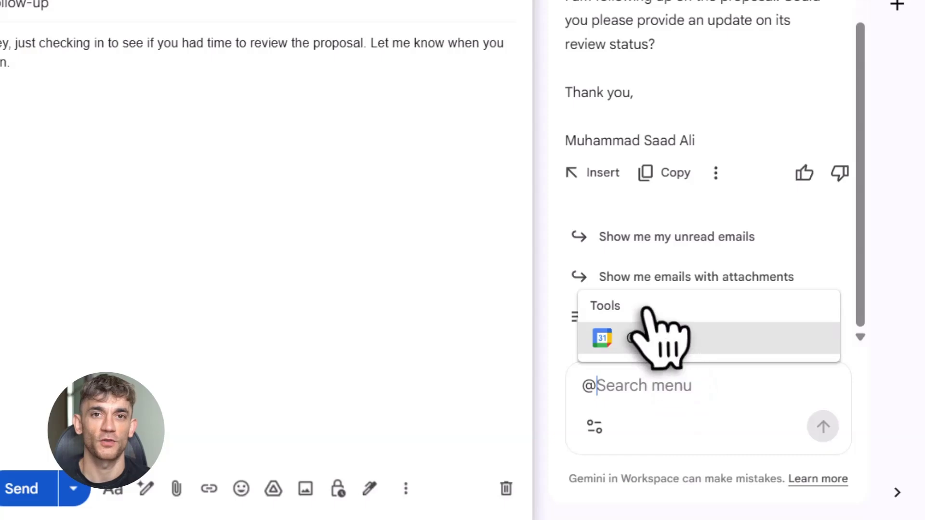
# - Send Gemini the three-step prompt to analyze the sheet, identify trends, suggest insights and build summary formulas
pyautogui.scroll(-3, 665, 314)
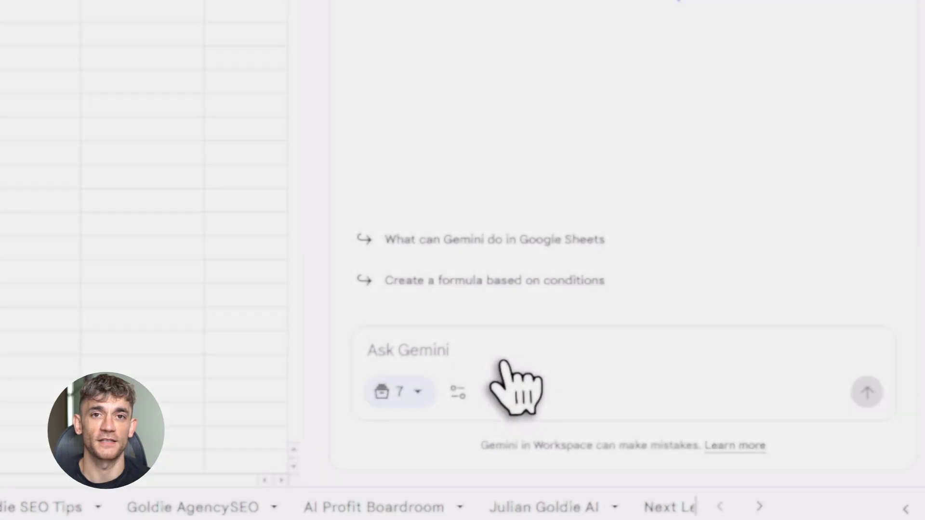
pyautogui.write('Analyze this sheet and: 1. Identify trends 2. Suggest insights 3. Create any useful formulas to summarize performance')
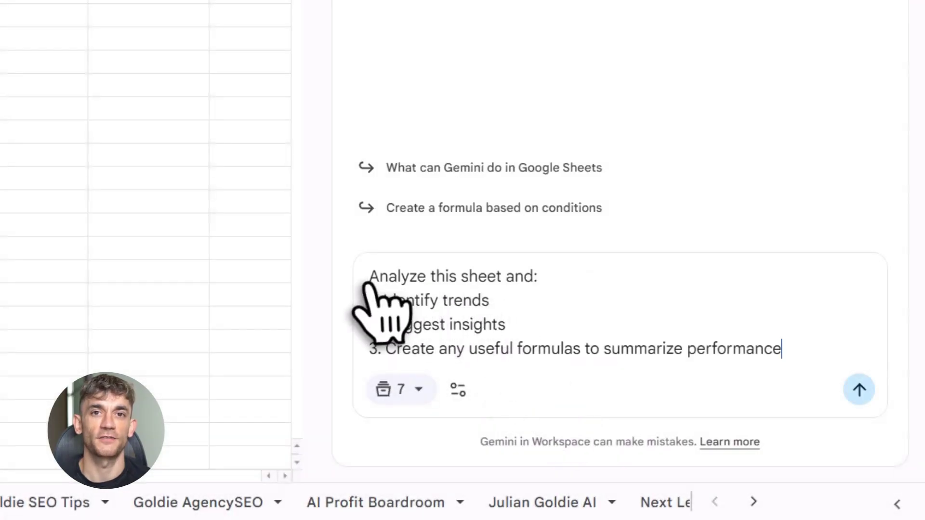
pyautogui.moveTo(369, 276); pyautogui.dragTo(585, 276)
pyautogui.moveTo(384, 300); pyautogui.dragTo(595, 314)
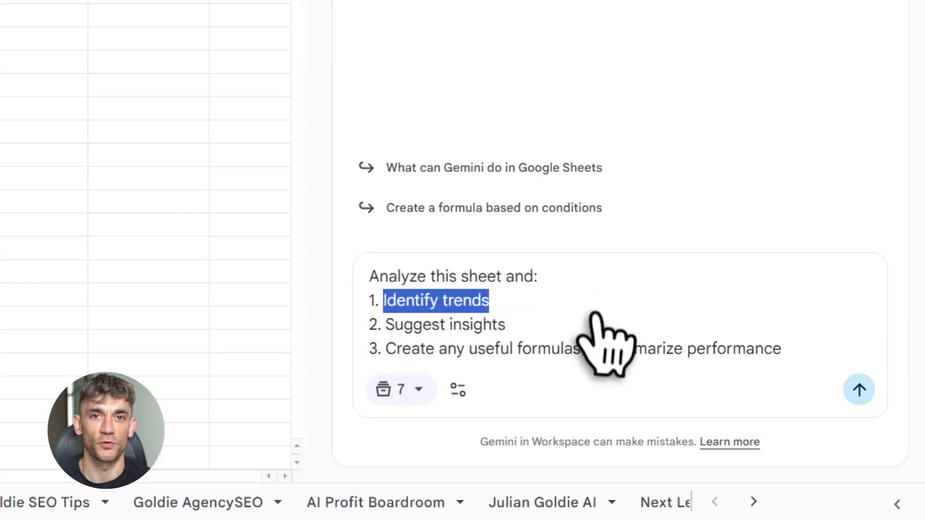
pyautogui.click(597, 320)
pyautogui.click(859, 390)
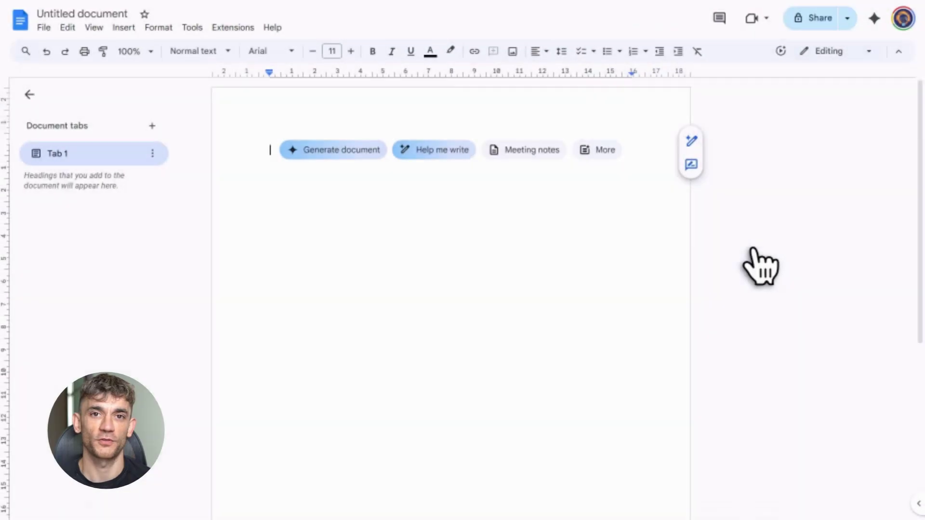
# - Have Gemini generate a client proposal document from the pasted description
pyautogui.click(333, 154)
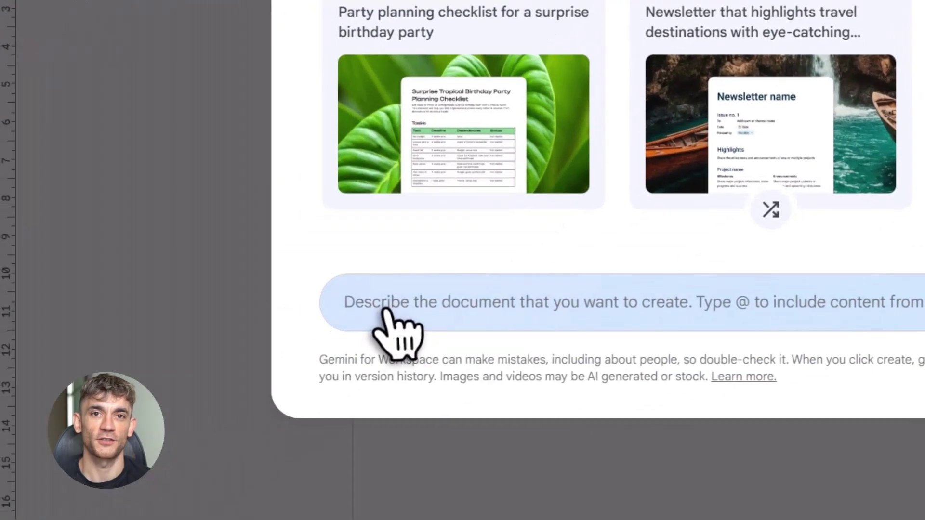
pyautogui.hotkey('ctrl', 'v')
pyautogui.moveTo(343, 303); pyautogui.dragTo(924, 330)
pyautogui.click(924, 331)
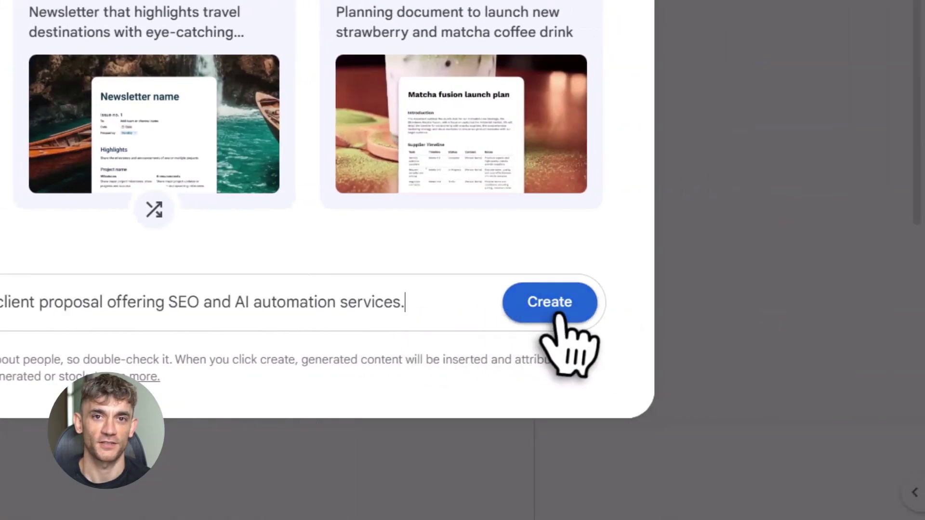
pyautogui.click(558, 314)
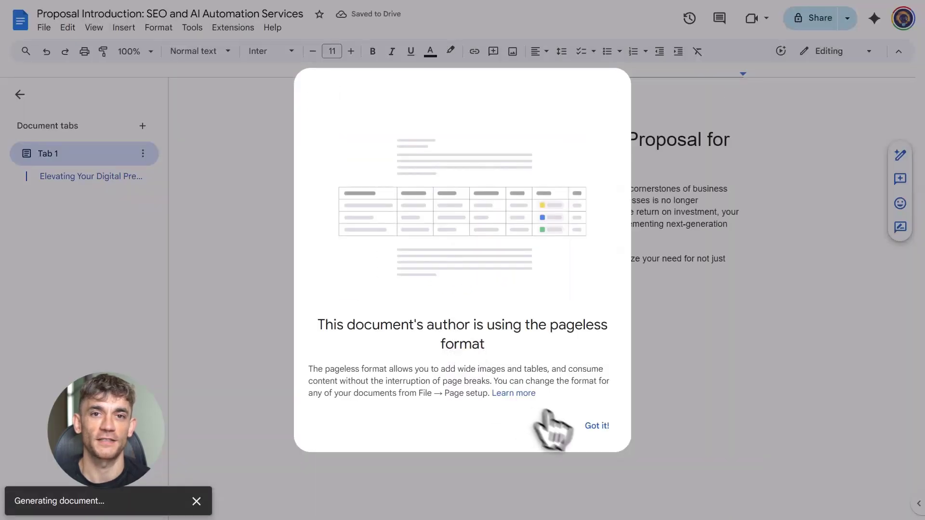
# - Dismiss the pageless notice and review the proposal title and SEO introduction
pyautogui.click(597, 426)
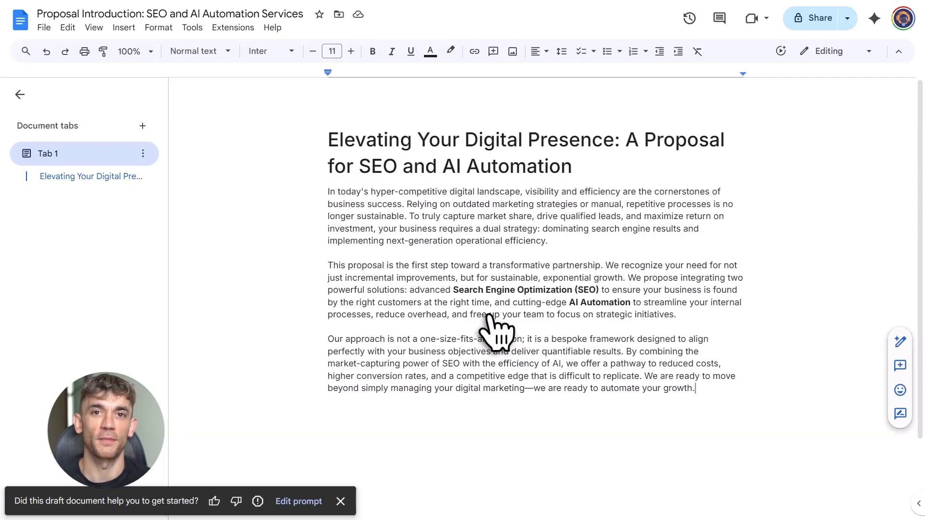
pyautogui.moveTo(329, 140); pyautogui.dragTo(725, 145)
pyautogui.moveTo(418, 277); pyautogui.dragTo(820, 273)
pyautogui.click(820, 272)
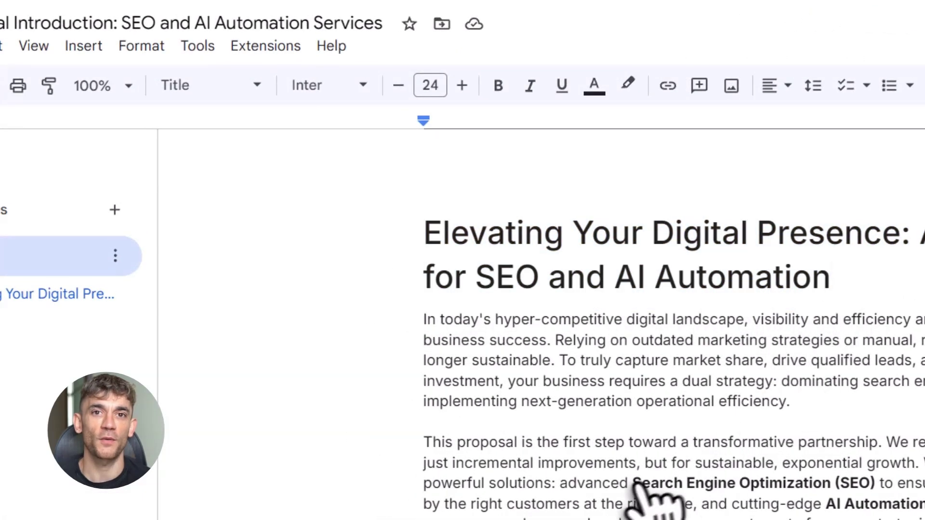
pyautogui.moveTo(635, 484); pyautogui.dragTo(877, 486)
pyautogui.click(879, 484)
pyautogui.scroll(-3, 879, 484)
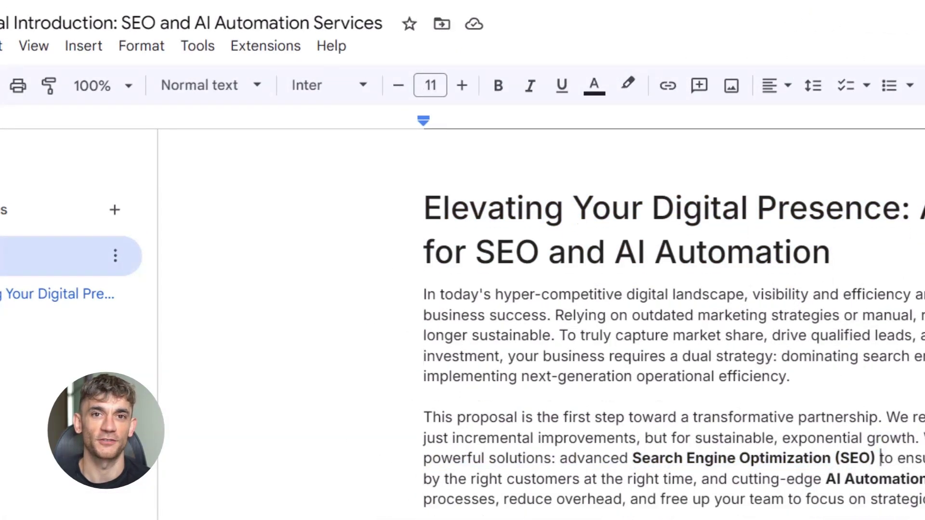
pyautogui.scroll(3, 879, 484)
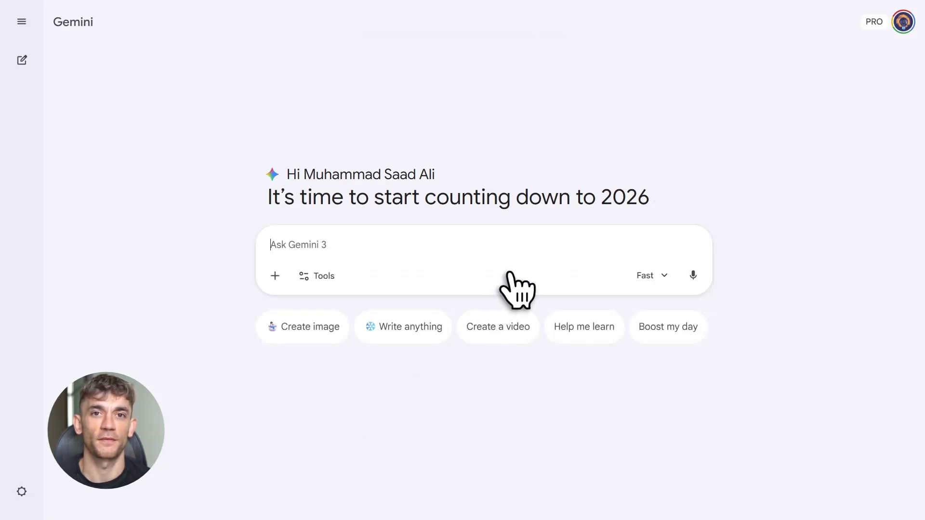
# - Look over the AI Profit Boardroom About page and its Community discussion feed
pyautogui.moveTo(182, 99); pyautogui.dragTo(294, 99)
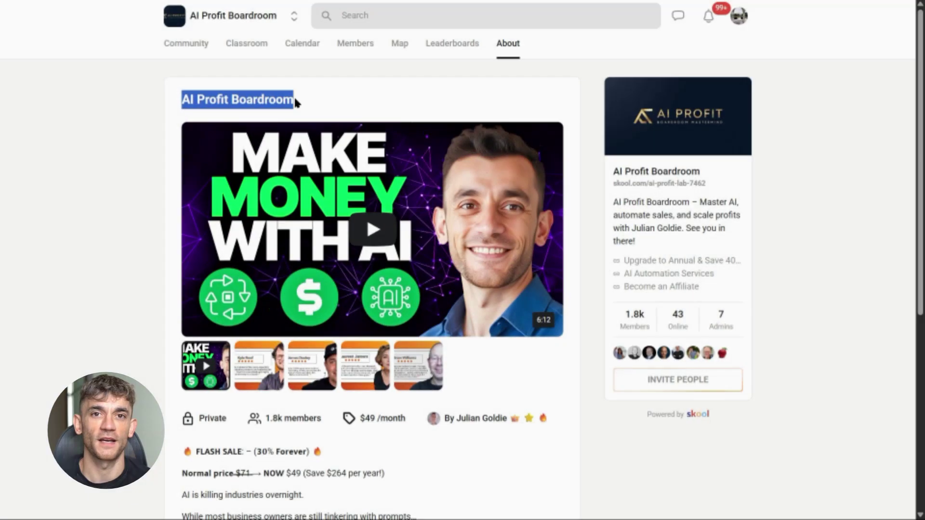
pyautogui.click(295, 100)
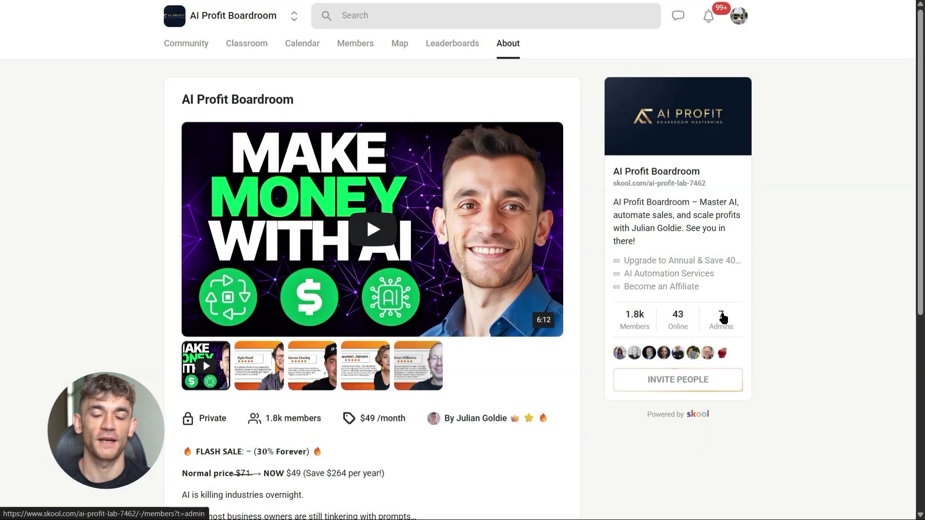
pyautogui.scroll(-6, 570, 352)
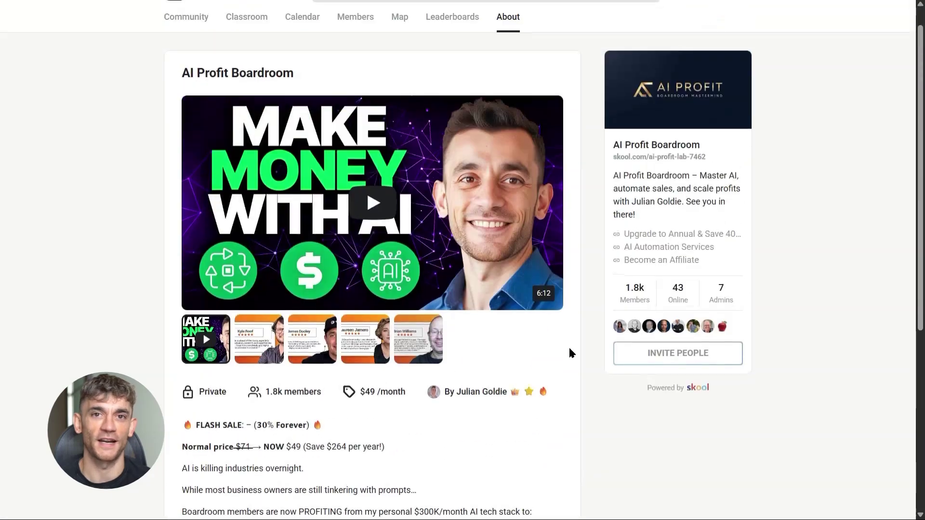
pyautogui.scroll(1, 570, 354)
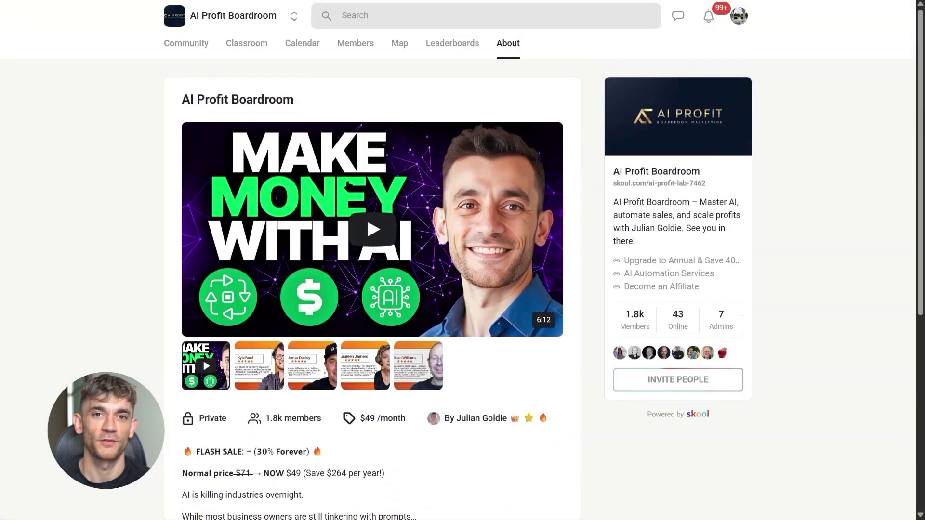
pyautogui.click(201, 52)
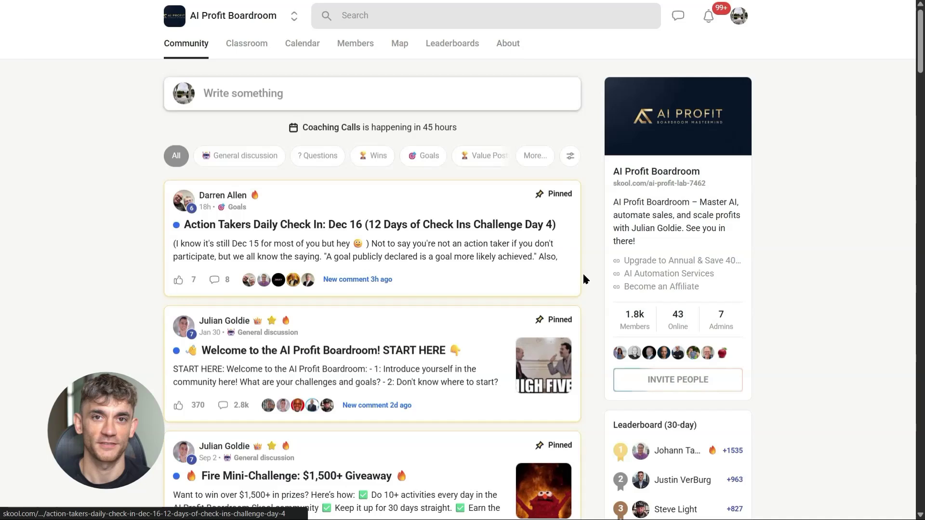
pyautogui.scroll(-8, 589, 279)
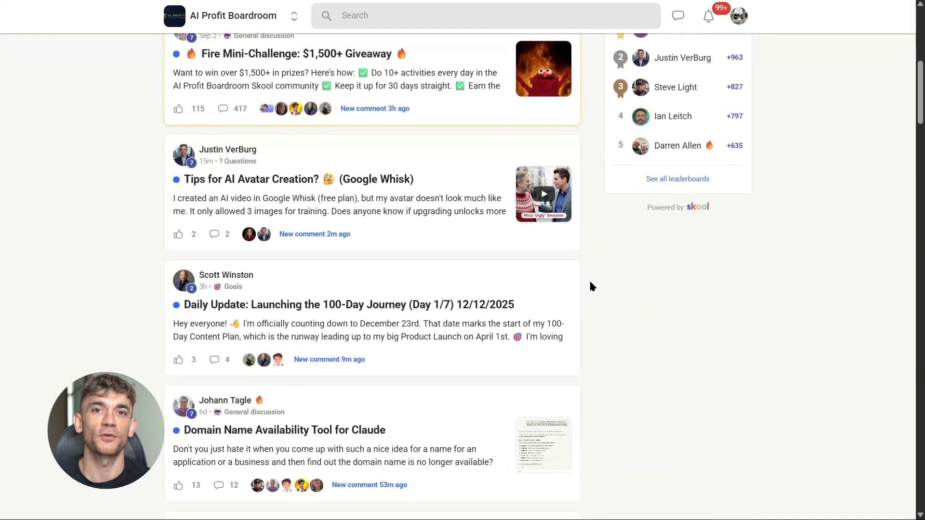
pyautogui.scroll(8, 591, 287)
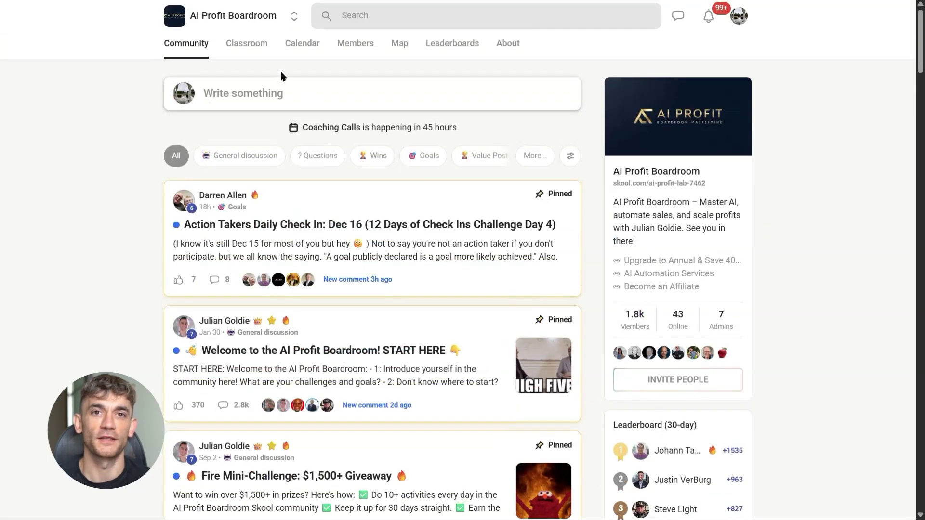
# - Browse the community's Classroom course grid
pyautogui.click(263, 52)
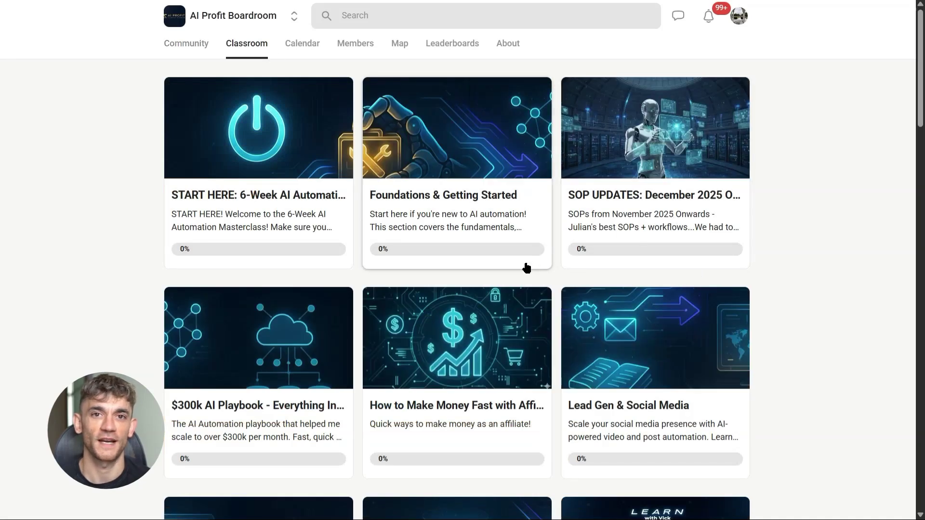
pyautogui.scroll(-10, 526, 268)
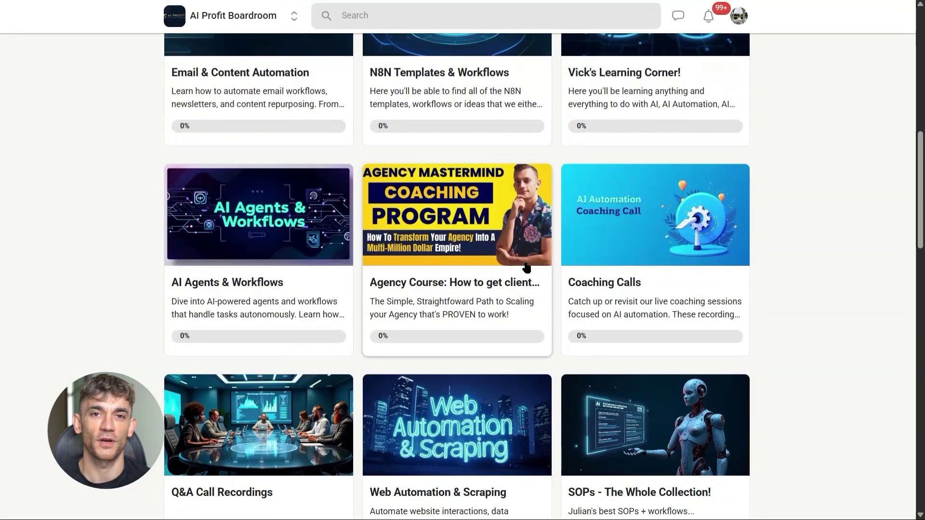
pyautogui.scroll(-1, 527, 268)
pyautogui.scroll(1, 429, 280)
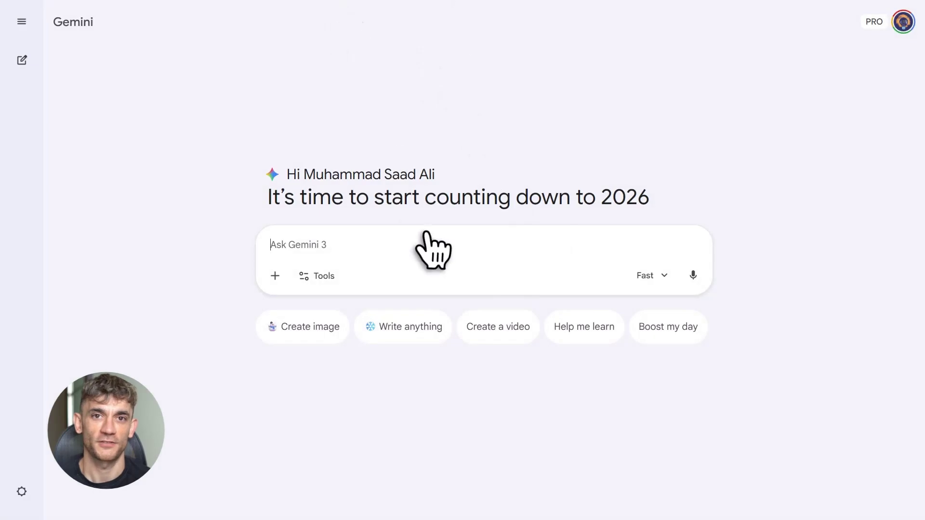
# - Go to Settings > Personal context and add a new instruction for Gemini
pyautogui.click(21, 492)
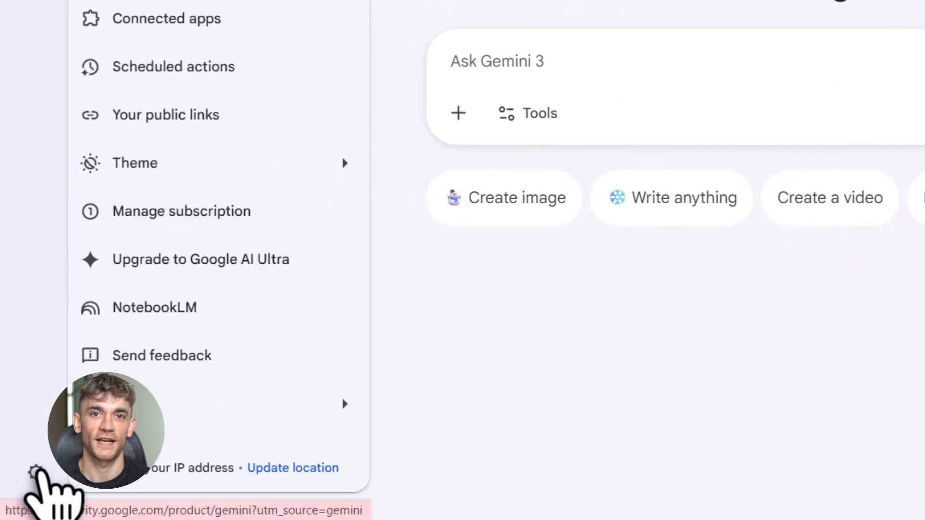
pyautogui.click(115, 0)
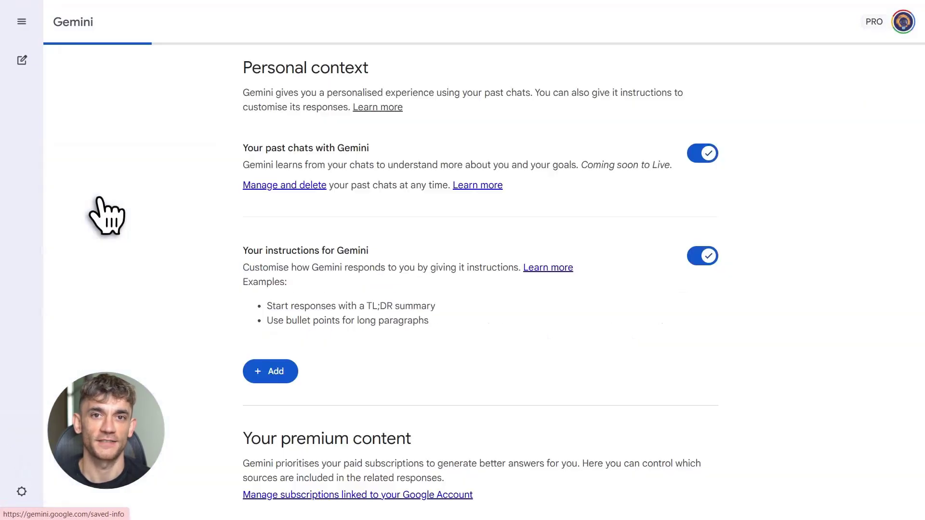
pyautogui.moveTo(240, 251); pyautogui.dragTo(377, 252)
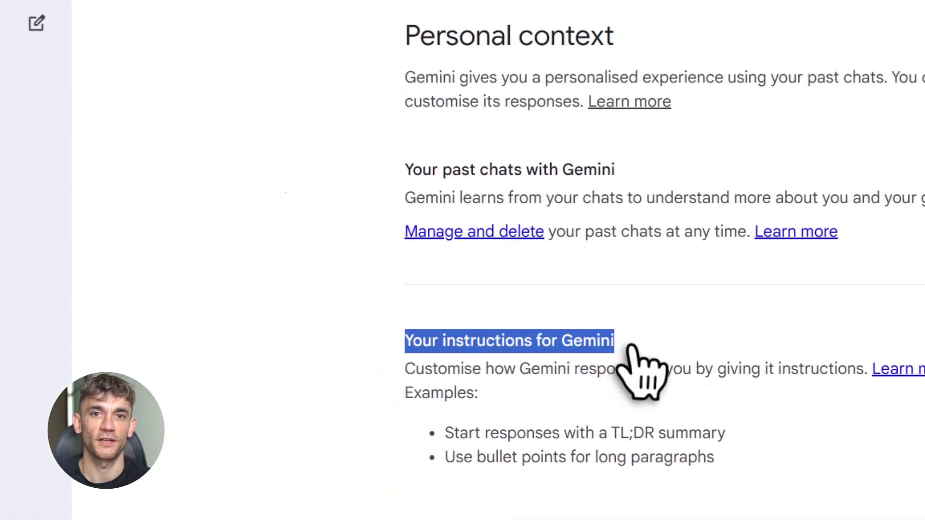
pyautogui.click(460, 274)
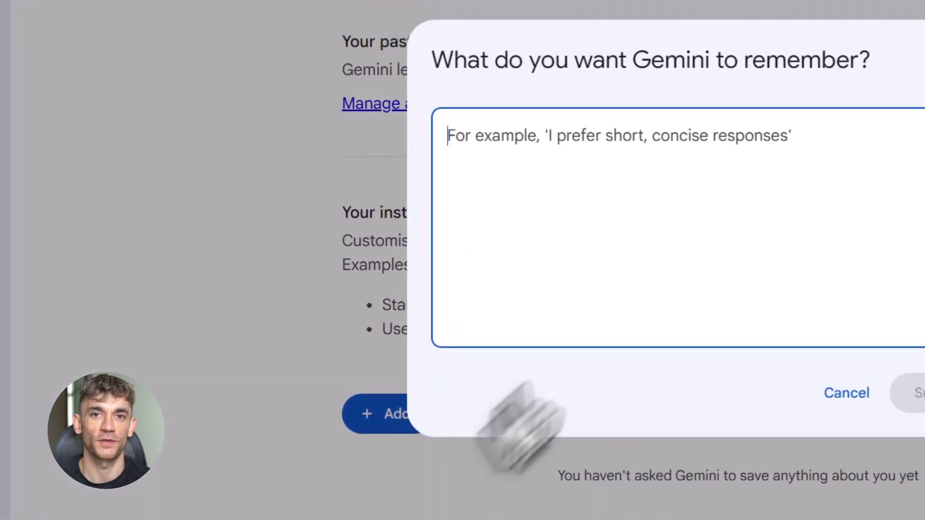
# - Save rules: short, professional, no-fluff emails with a call to action; confident, simple marketing copy
pyautogui.hotkey('ctrl', 'v')
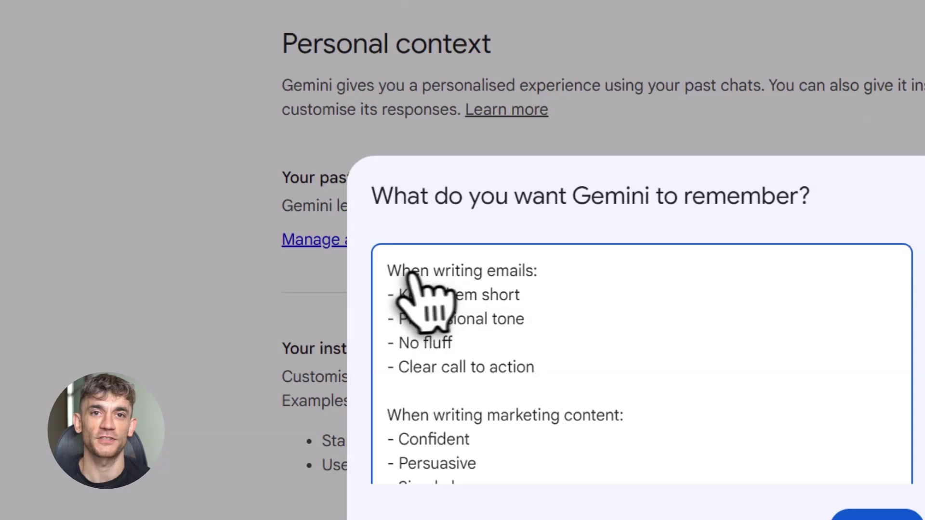
pyautogui.moveTo(389, 274); pyautogui.dragTo(540, 272)
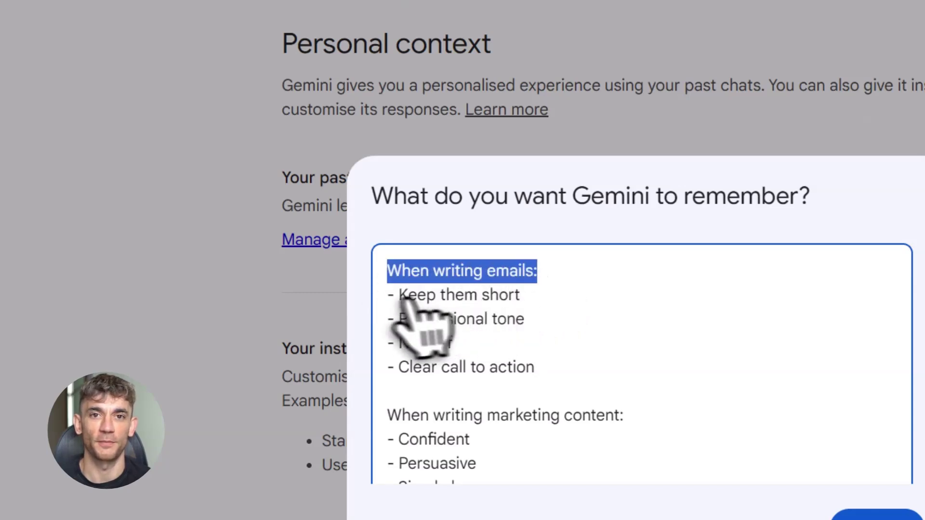
pyautogui.moveTo(409, 294); pyautogui.dragTo(521, 295)
pyautogui.moveTo(399, 319); pyautogui.dragTo(536, 323)
pyautogui.moveTo(399, 344); pyautogui.dragTo(506, 348)
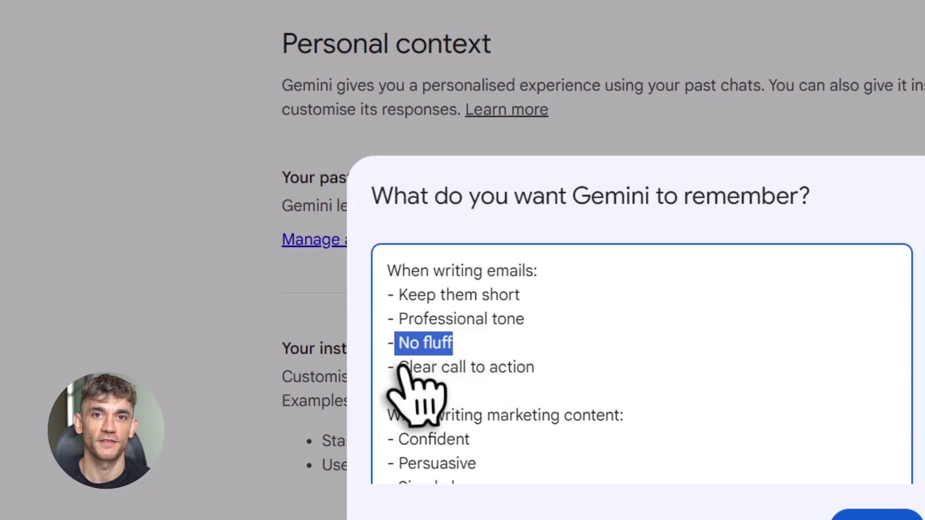
pyautogui.moveTo(399, 368); pyautogui.dragTo(537, 372)
pyautogui.click(538, 372)
pyautogui.scroll(-1, 541, 424)
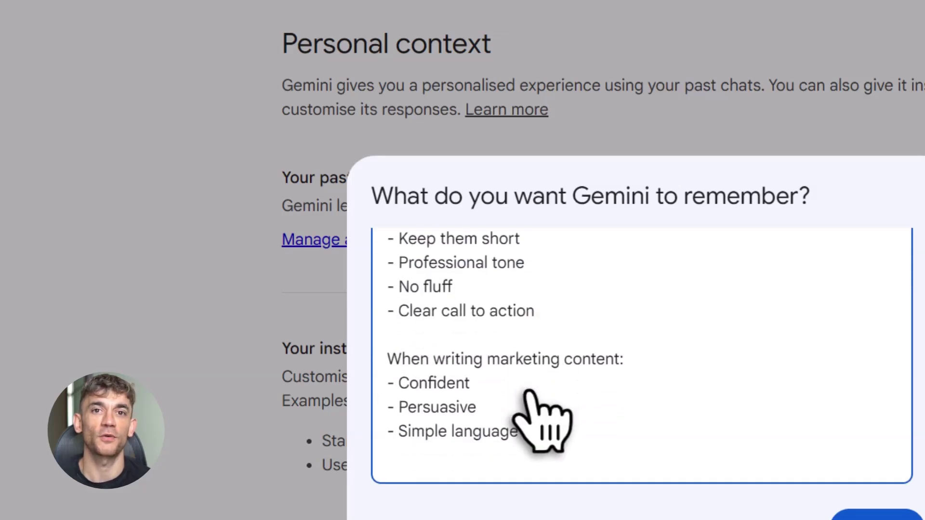
pyautogui.moveTo(399, 383); pyautogui.dragTo(516, 436)
pyautogui.click(519, 432)
pyautogui.click(832, 495)
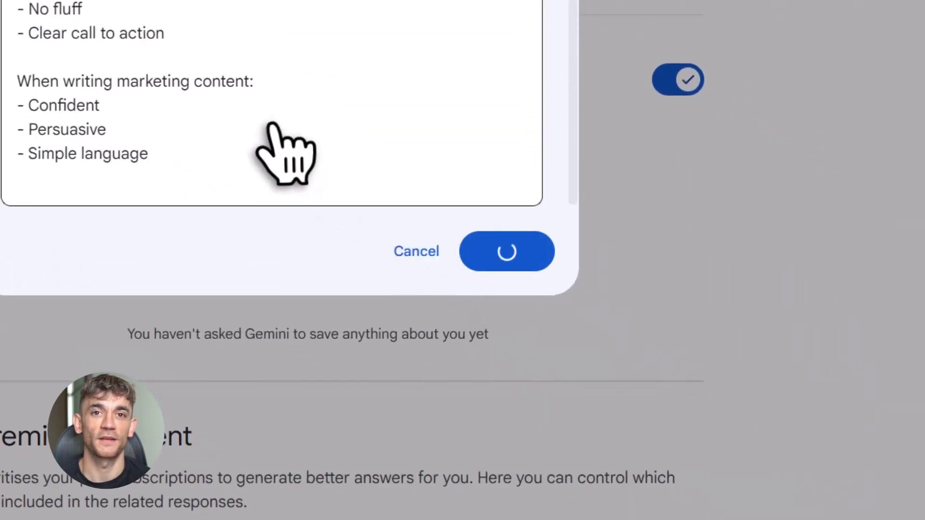
# - Check the saved instruction's options menu, then close it
pyautogui.scroll(-2, 250, 145)
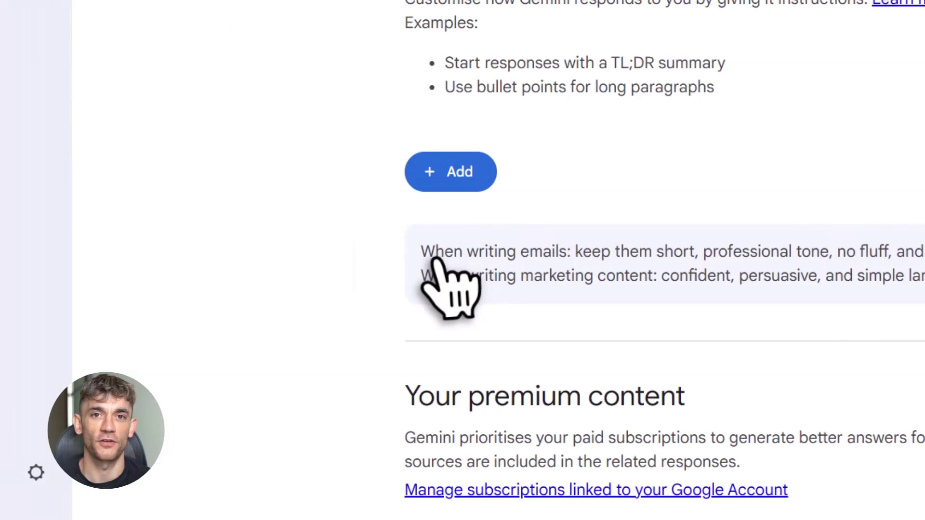
pyautogui.click(675, 239)
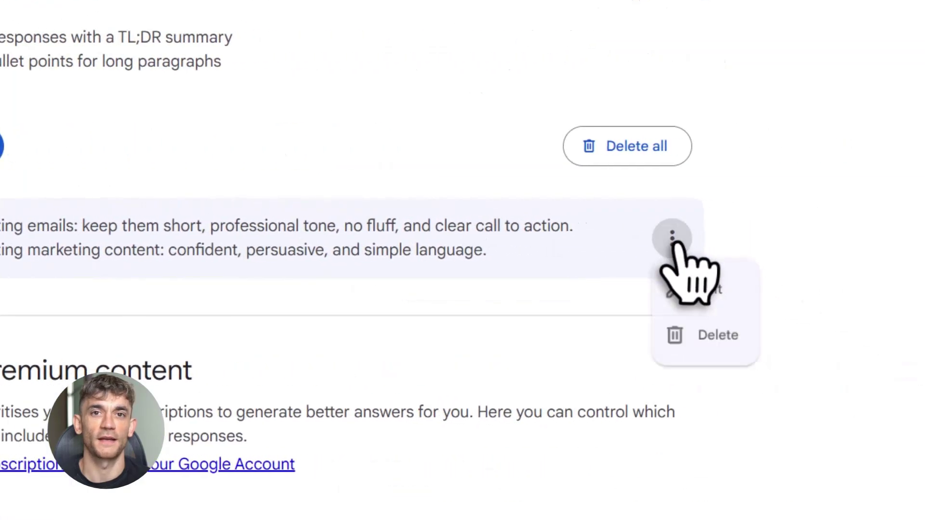
pyautogui.click(778, 187)
pyautogui.scroll(3, 186, 202)
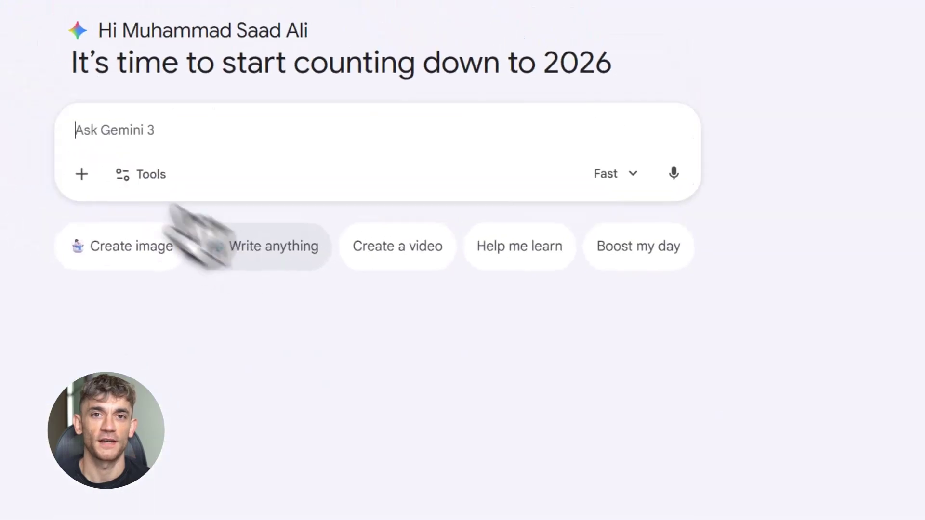
# - Request a follow-up email asking a client to book a call and review its rule explanations
pyautogui.write('Write a follow-up email asking a client to book a call.')
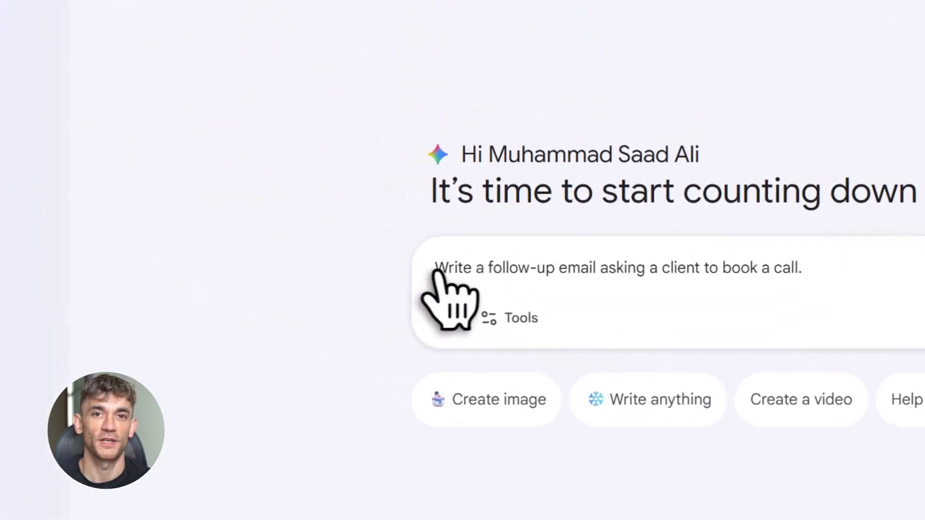
pyautogui.moveTo(272, 244); pyautogui.dragTo(495, 244)
pyautogui.click(828, 265)
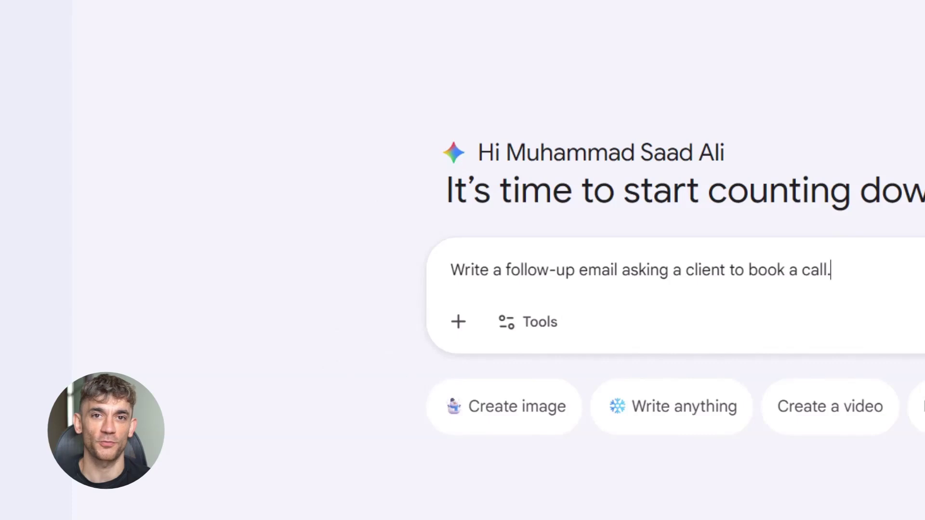
pyautogui.click(903, 288)
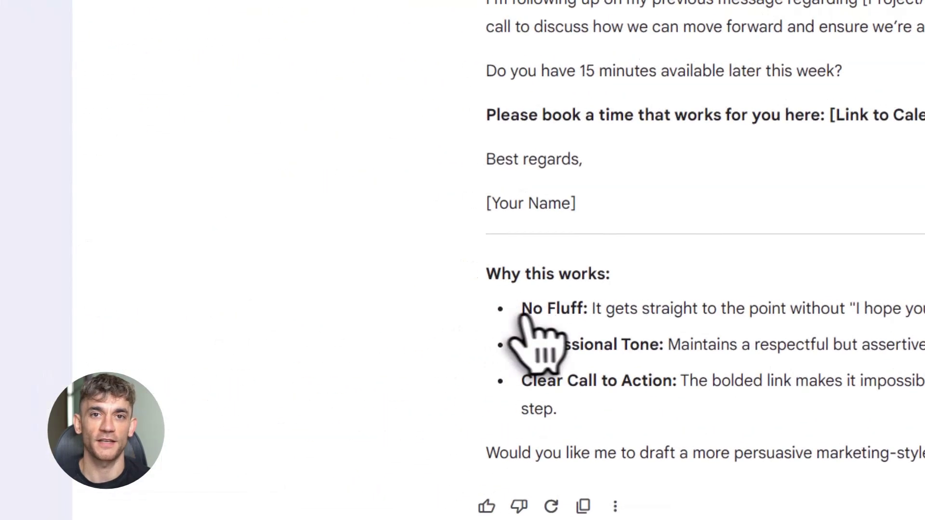
pyautogui.moveTo(522, 308); pyautogui.dragTo(590, 315)
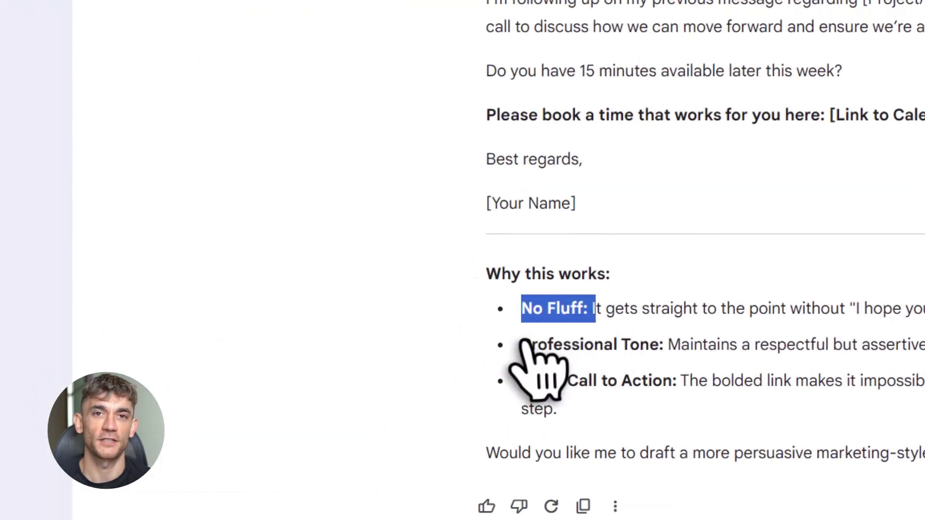
pyautogui.moveTo(523, 344); pyautogui.dragTo(663, 347)
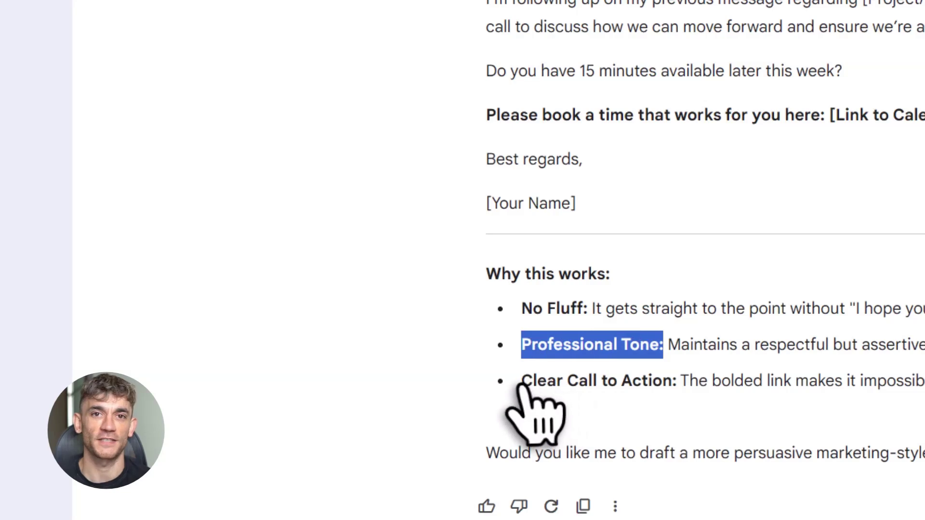
pyautogui.moveTo(522, 382); pyautogui.dragTo(676, 388)
pyautogui.click(676, 388)
# - Look over the drafted email body, then paste the email and marketing guidelines into the instructions box
pyautogui.scroll(4, 663, 432)
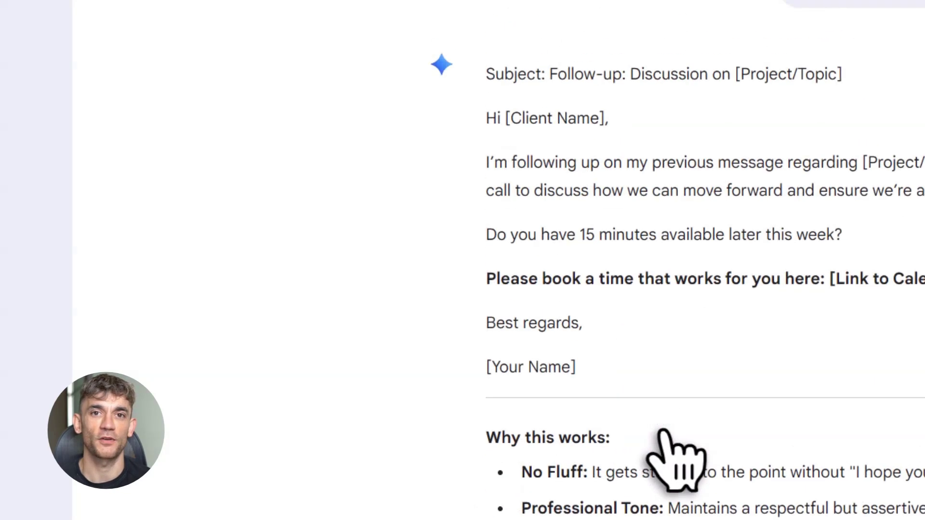
pyautogui.moveTo(484, 119); pyautogui.dragTo(531, 164)
pyautogui.moveTo(685, 290); pyautogui.dragTo(764, 347)
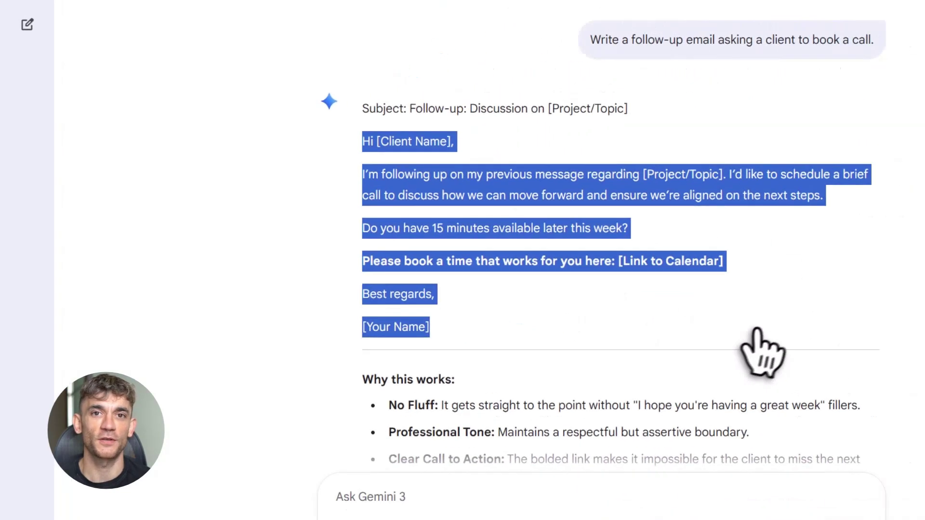
pyautogui.click(631, 202)
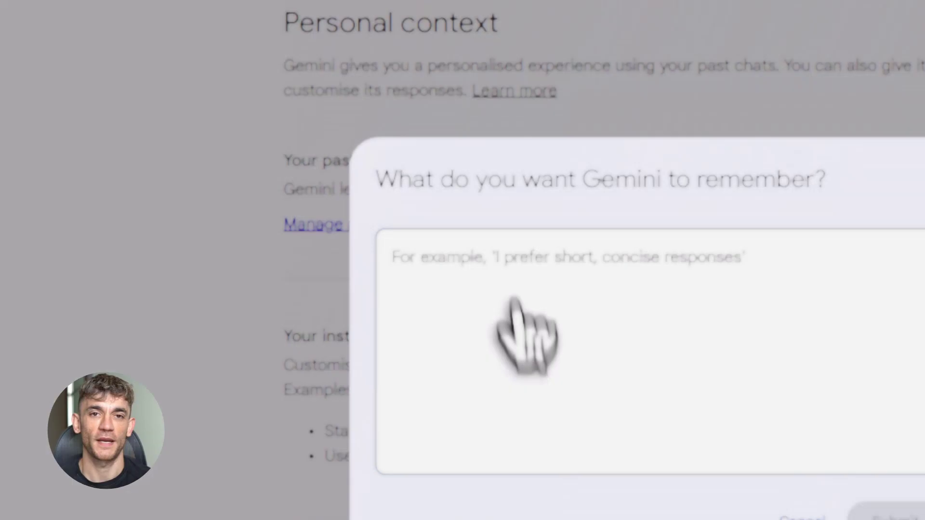
pyautogui.click(512, 305)
pyautogui.hotkey('ctrl', 'v')
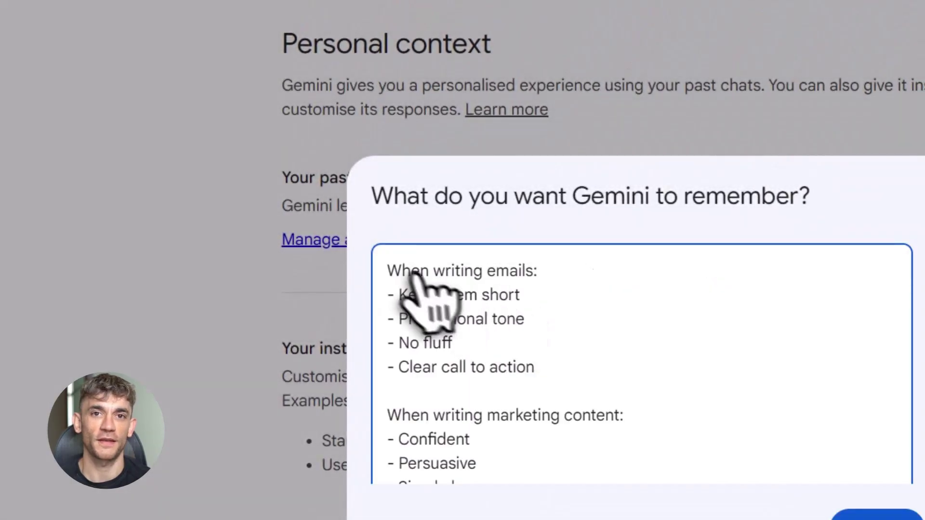
# - Review the pasted email and marketing rules and submit them as saved instructions
pyautogui.moveTo(389, 272); pyautogui.dragTo(539, 274)
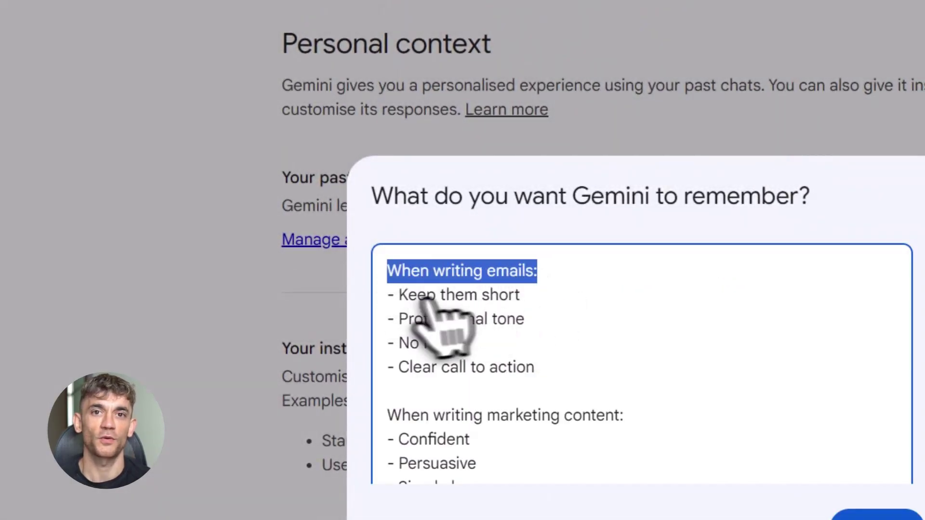
pyautogui.moveTo(409, 295); pyautogui.dragTo(541, 306)
pyautogui.moveTo(400, 319); pyautogui.dragTo(526, 320)
pyautogui.moveTo(399, 343); pyautogui.dragTo(453, 344)
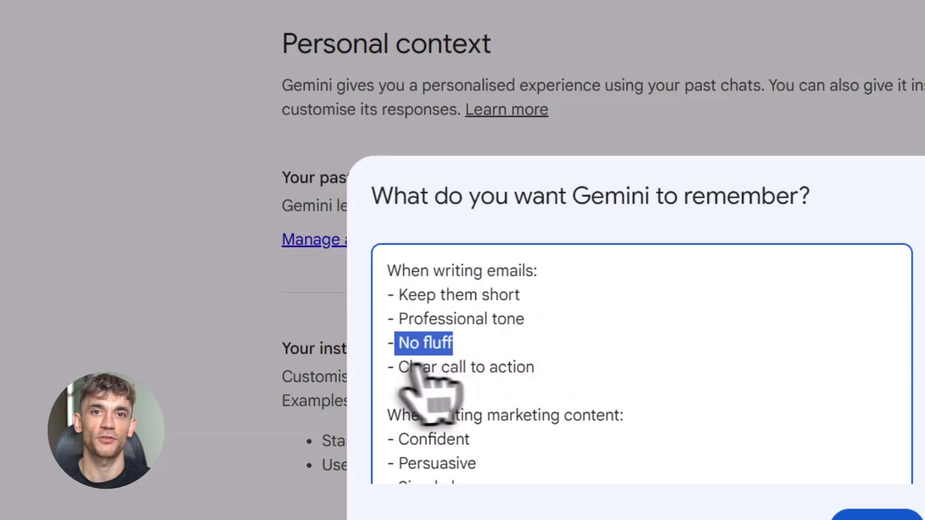
pyautogui.moveTo(399, 368); pyautogui.dragTo(536, 372)
pyautogui.click(539, 371)
pyautogui.scroll(-1, 541, 410)
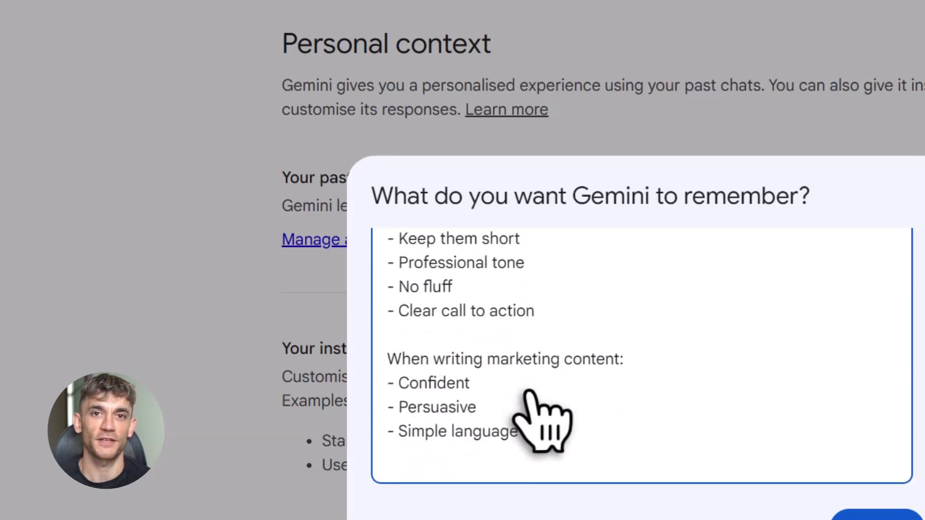
pyautogui.moveTo(402, 392); pyautogui.dragTo(511, 410)
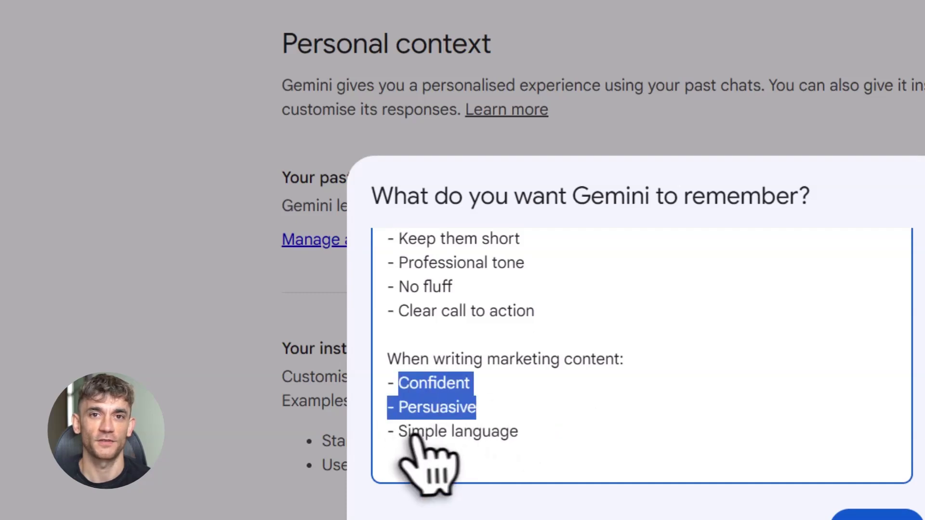
pyautogui.moveTo(404, 434); pyautogui.dragTo(523, 435)
pyautogui.click(523, 435)
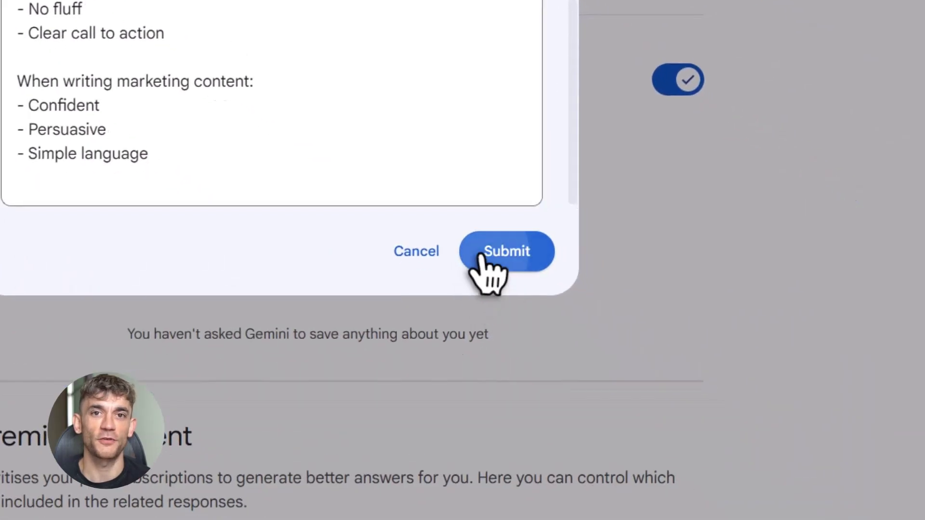
pyautogui.click(868, 519)
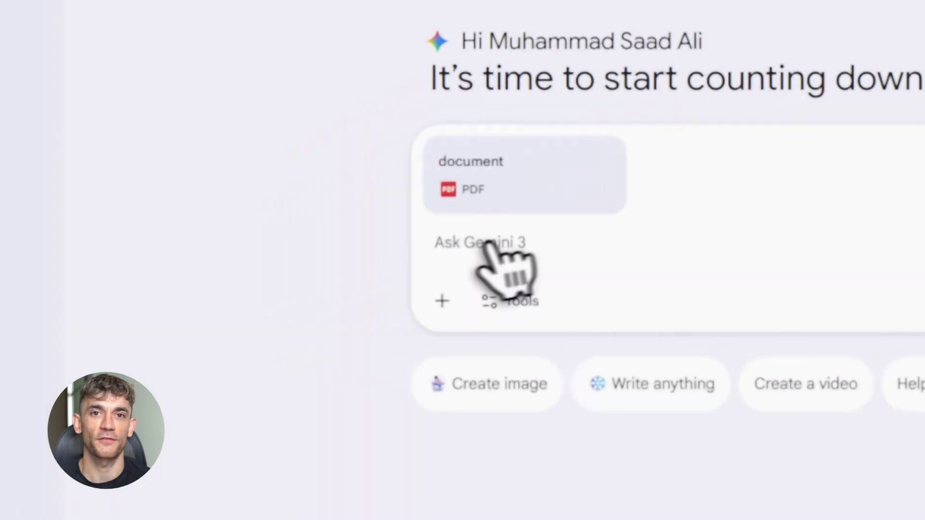
# - Send the prompt asking Gemini to summarize the attached PDF's key insights
pyautogui.write('Summarize the key insights from this document. Highlight: - Most important findings - Actionable recommendations - Anything I should pay attention to urgently')
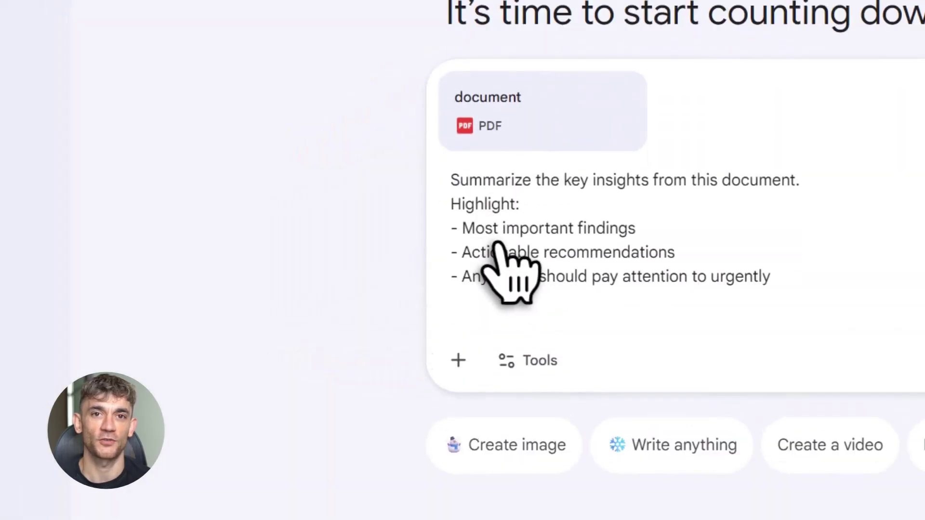
pyautogui.moveTo(452, 180); pyautogui.dragTo(804, 188)
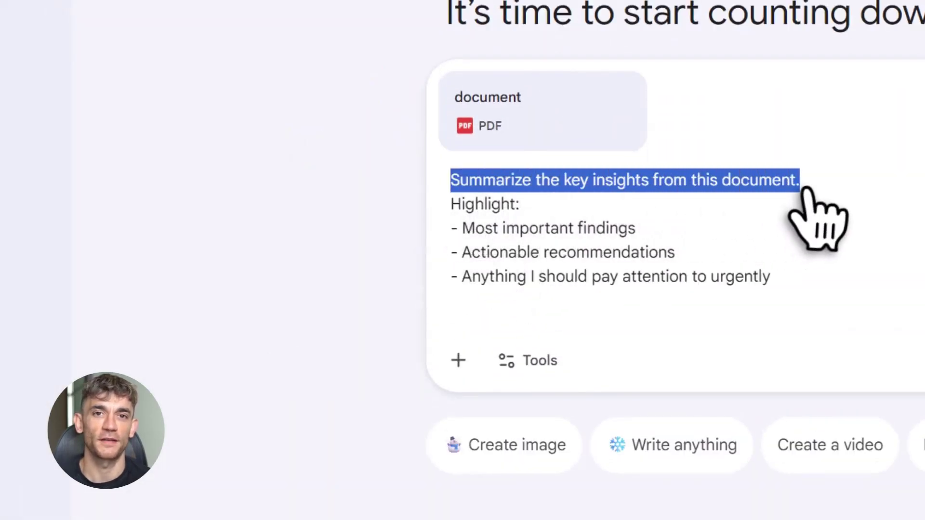
pyautogui.click(804, 189)
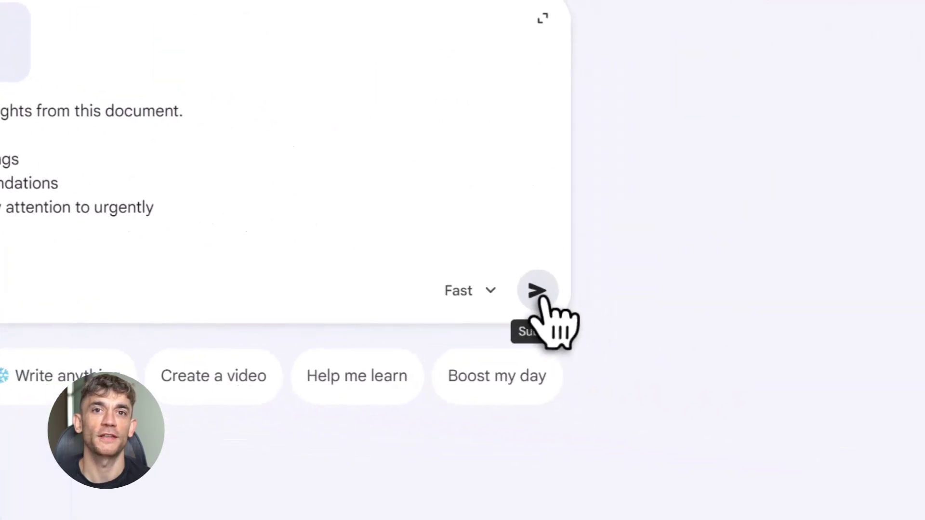
pyautogui.click(539, 292)
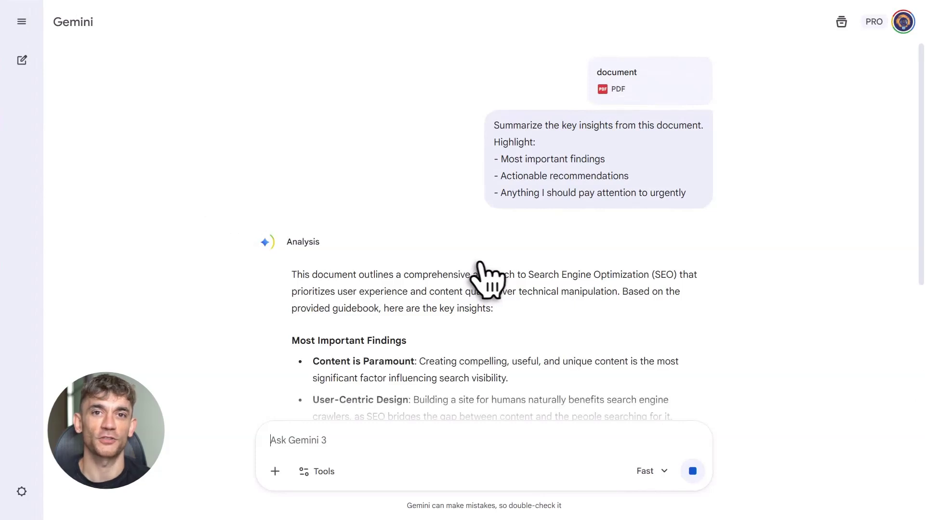
# - Scroll through the SEO findings, actionable recommendations and urgent attention items
pyautogui.scroll(-4, 487, 279)
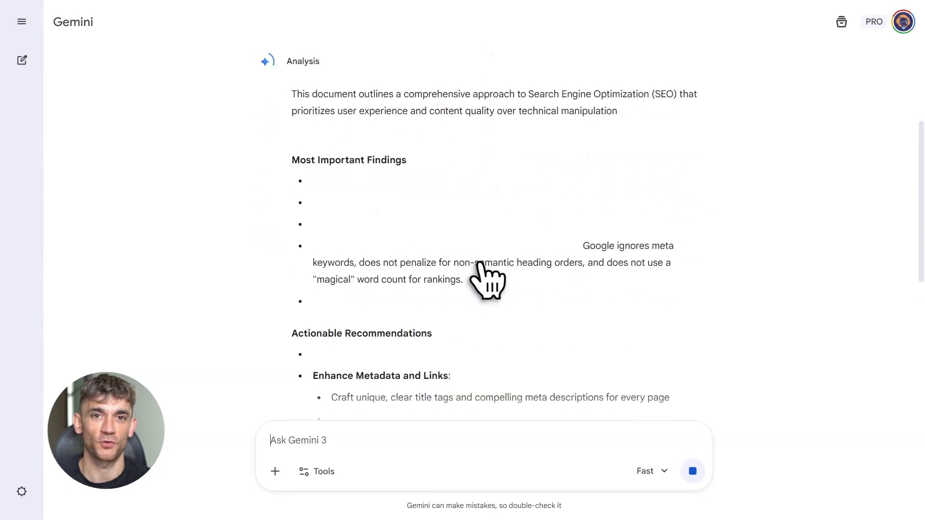
pyautogui.scroll(-7, 487, 280)
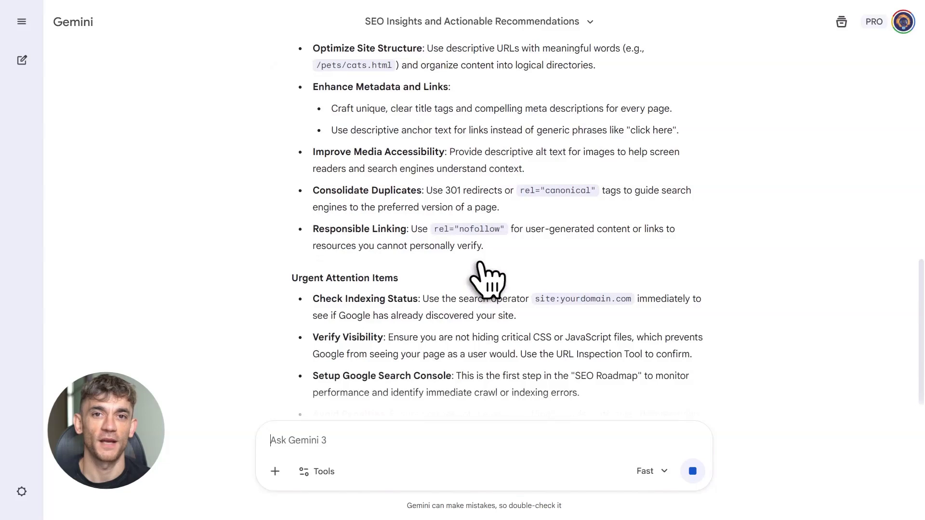
pyautogui.scroll(-1, 487, 280)
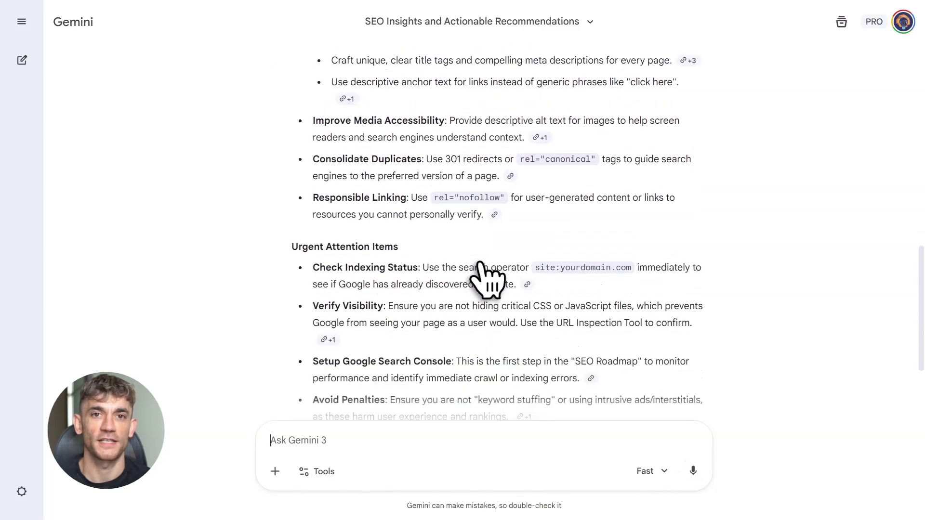
pyautogui.scroll(-3, 488, 280)
pyautogui.scroll(19, 488, 280)
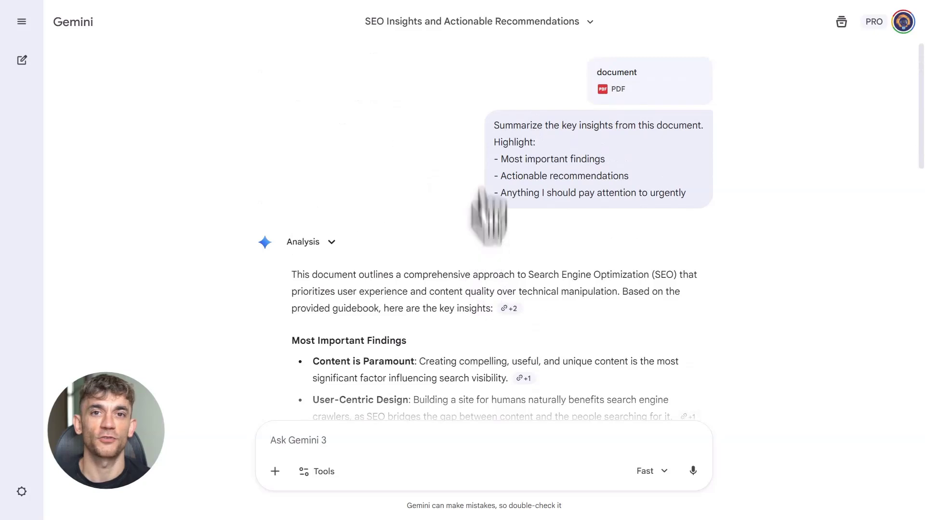
pyautogui.scroll(-17, 466, 182)
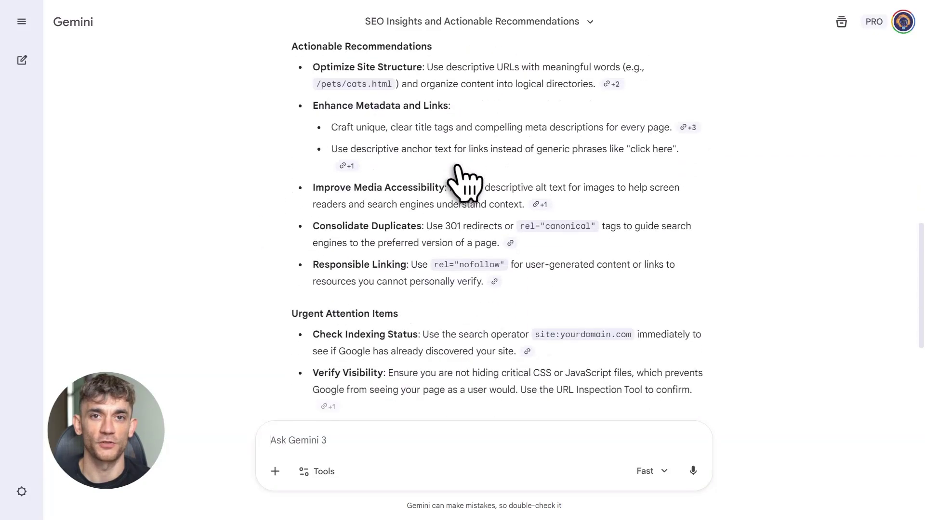
pyautogui.scroll(17, 466, 181)
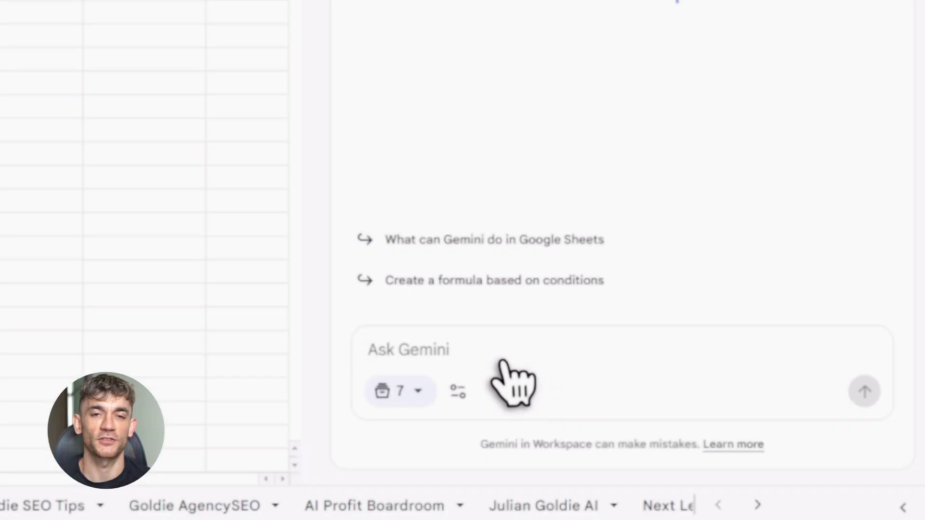
# - Paste the 'Analyze this sheet and identify trends' prompt into Gemini's side panel and send it
pyautogui.click(501, 362)
pyautogui.write('Analyze this sheet and: 1. Identify trends 2. Suggest insights 3. Create any useful formulas to summarize performance')
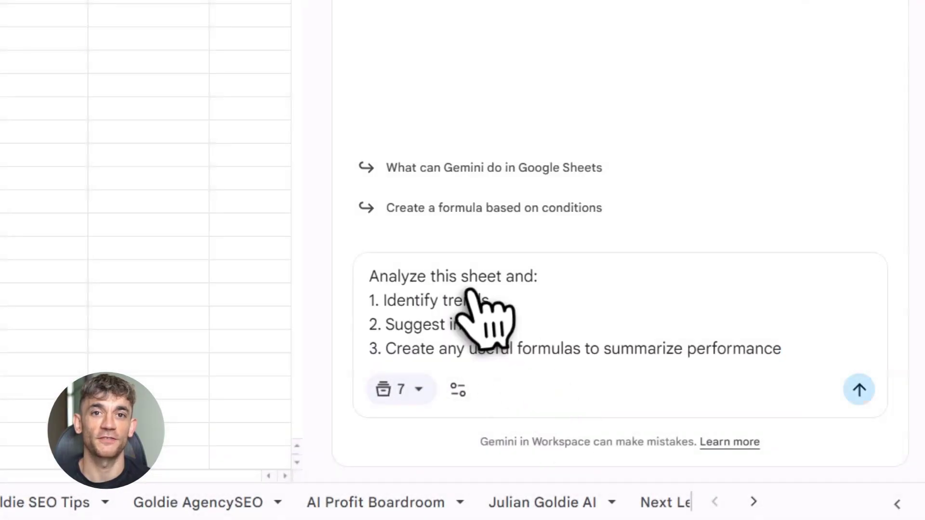
pyautogui.moveTo(369, 279); pyautogui.dragTo(545, 278)
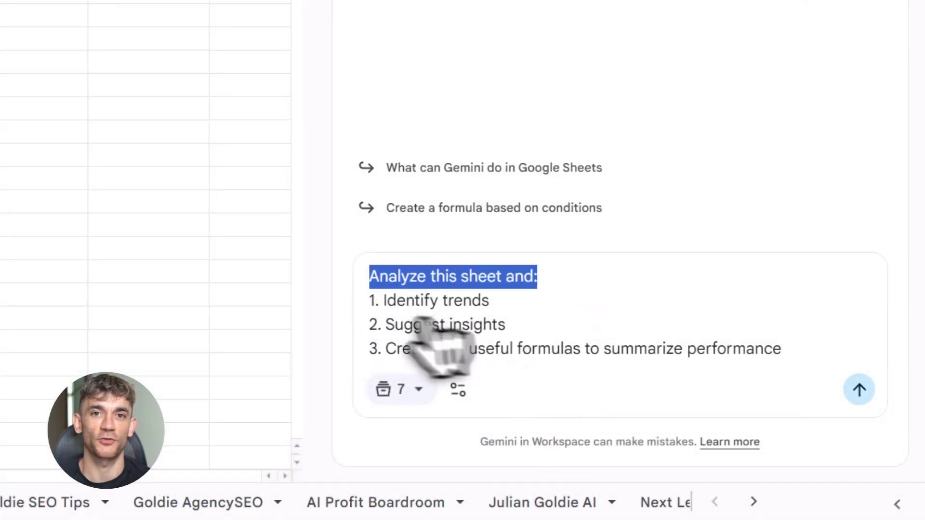
pyautogui.moveTo(385, 300); pyautogui.dragTo(595, 315)
pyautogui.click(597, 318)
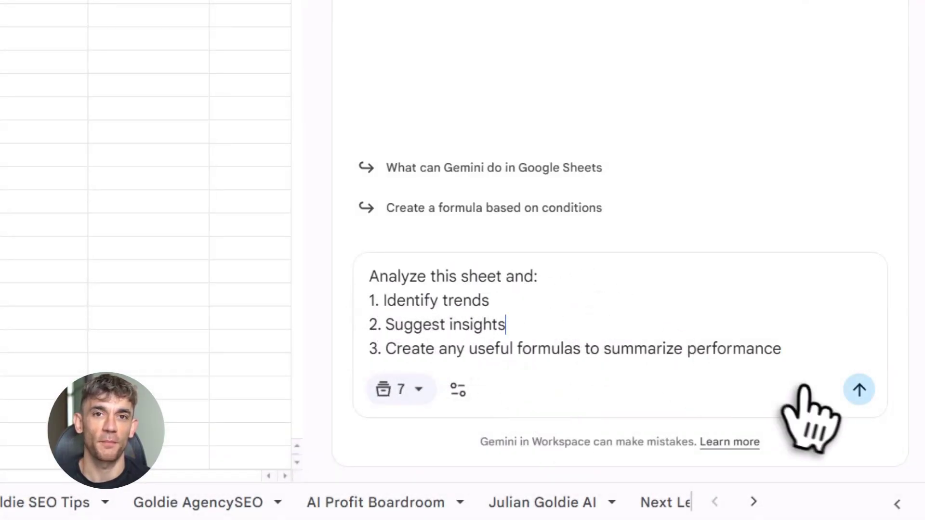
pyautogui.click(860, 390)
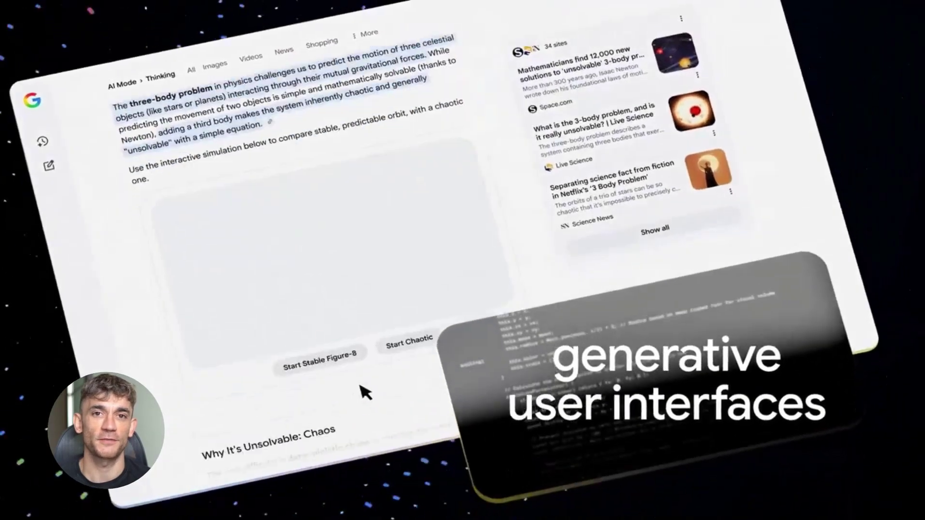
# - Scroll down to the three-body simulation and start the Stable Figure-8 orbit
pyautogui.scroll(-3, 362, 391)
pyautogui.click(338, 359)
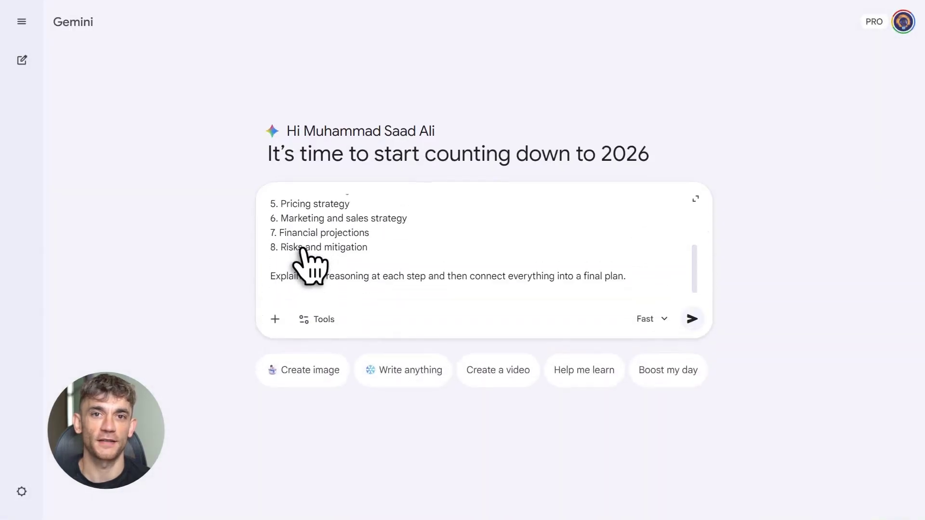
# - Check the pasted Digital Marketing Agency business-plan prompt and send it to Gemini
pyautogui.scroll(5, 303, 251)
pyautogui.moveTo(271, 203); pyautogui.dragTo(399, 205)
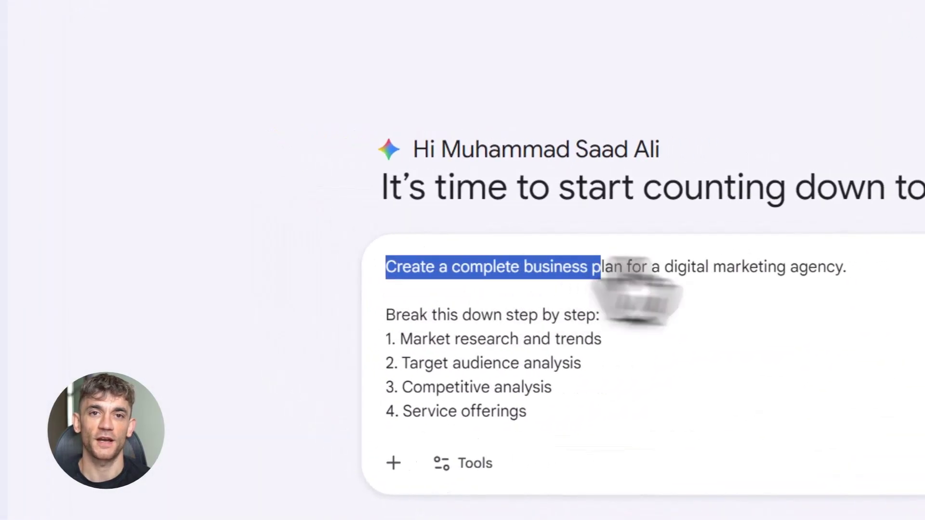
pyautogui.moveTo(636, 298); pyautogui.dragTo(858, 306)
pyautogui.click(861, 300)
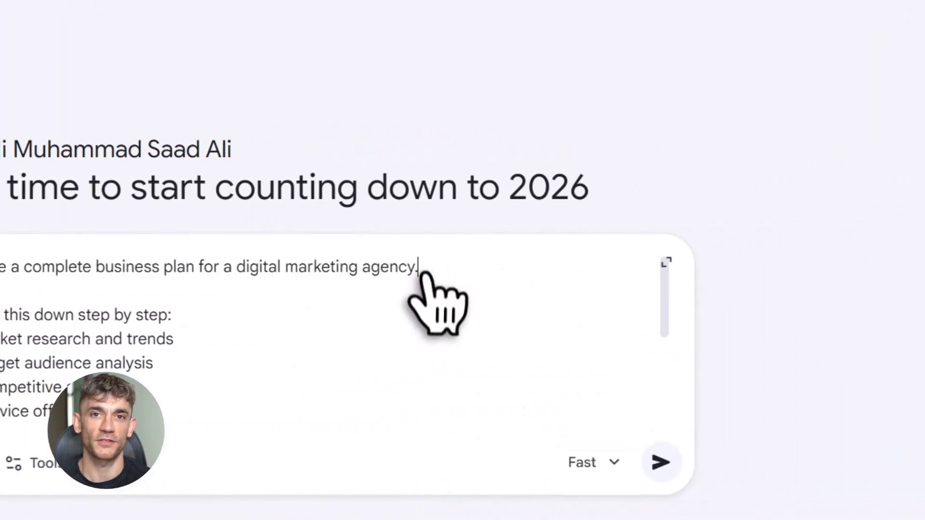
pyautogui.click(661, 462)
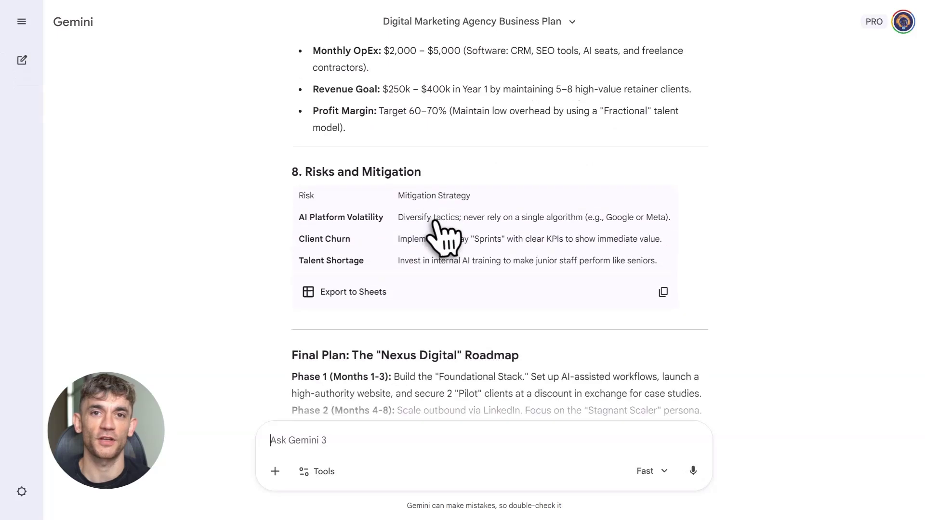
# - Scroll through the generated business plan, reviewing it down to the Nexus Digital roadmap
pyautogui.scroll(5, 436, 224)
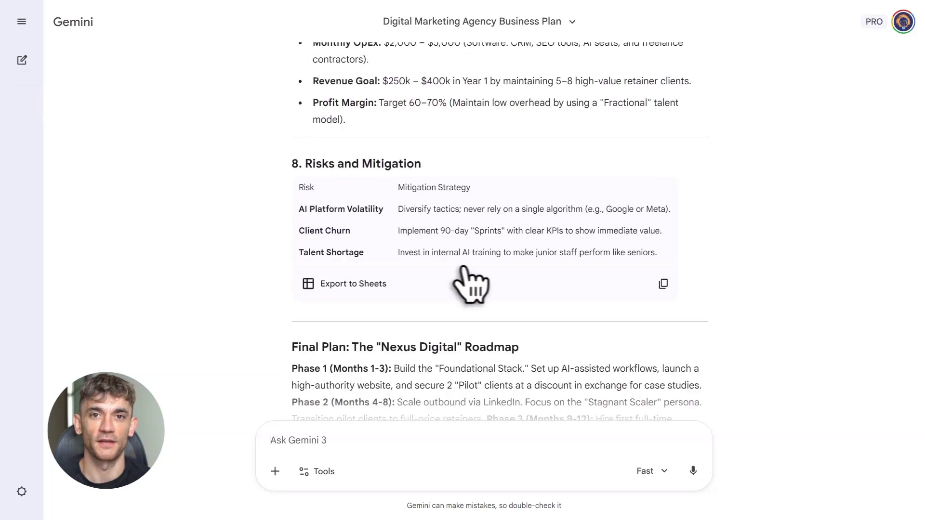
pyautogui.scroll(5, 457, 266)
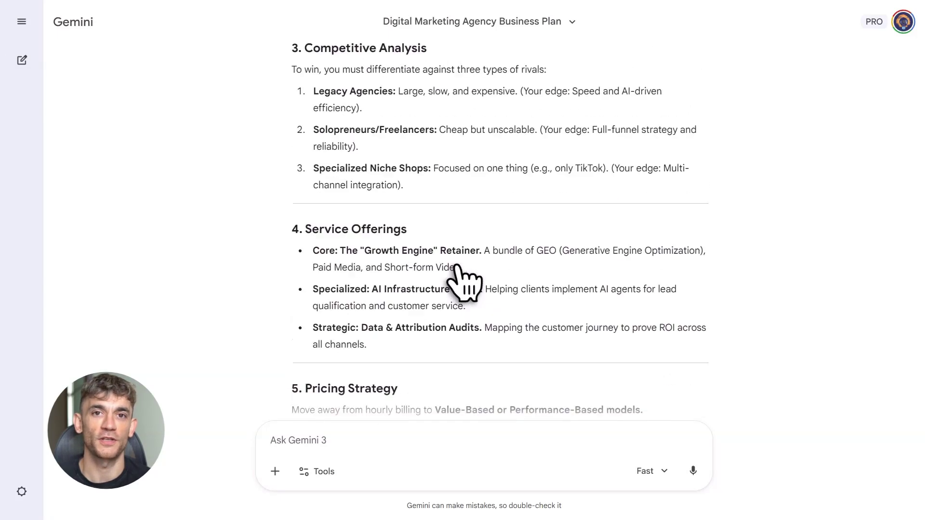
pyautogui.scroll(15, 463, 284)
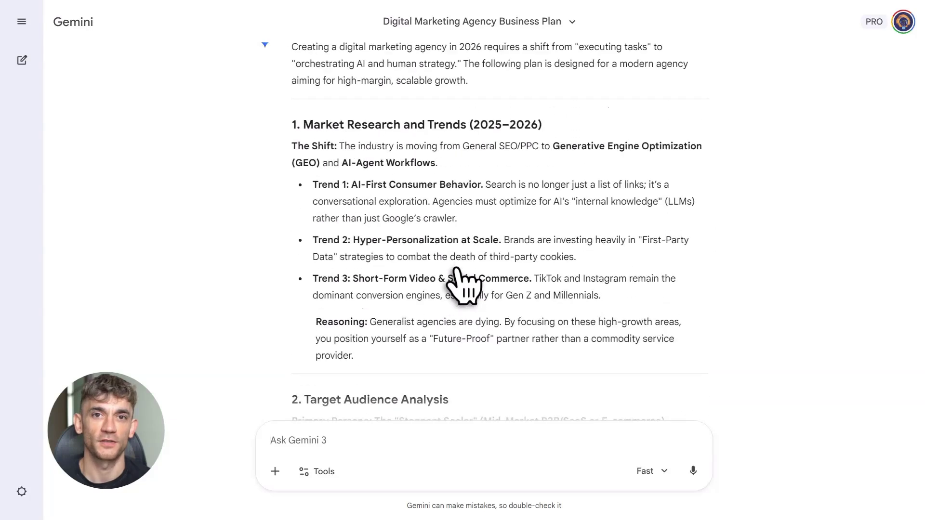
pyautogui.scroll(-3, 464, 286)
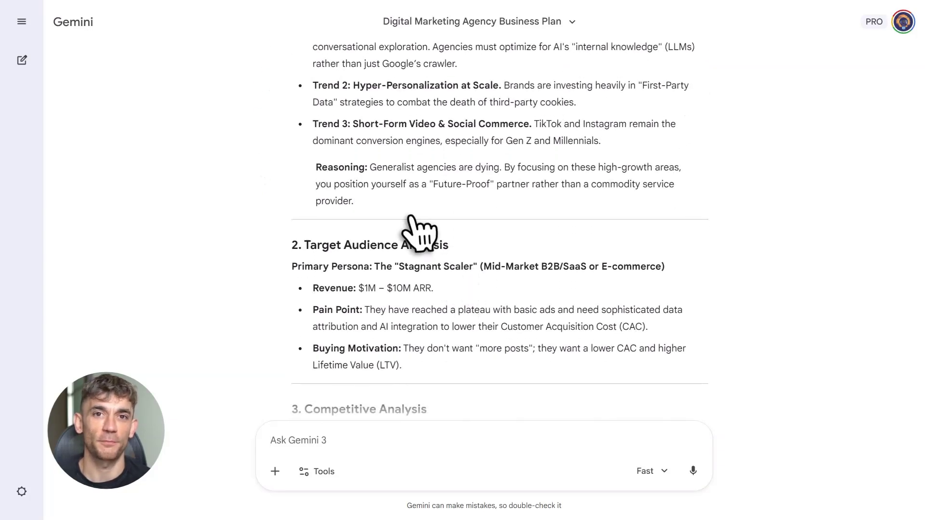
pyautogui.scroll(-3, 460, 231)
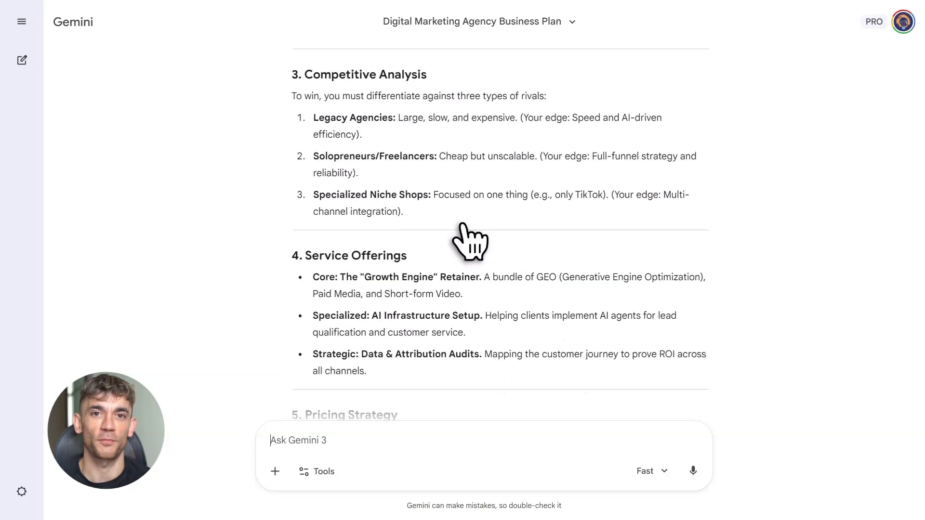
pyautogui.scroll(-4, 463, 236)
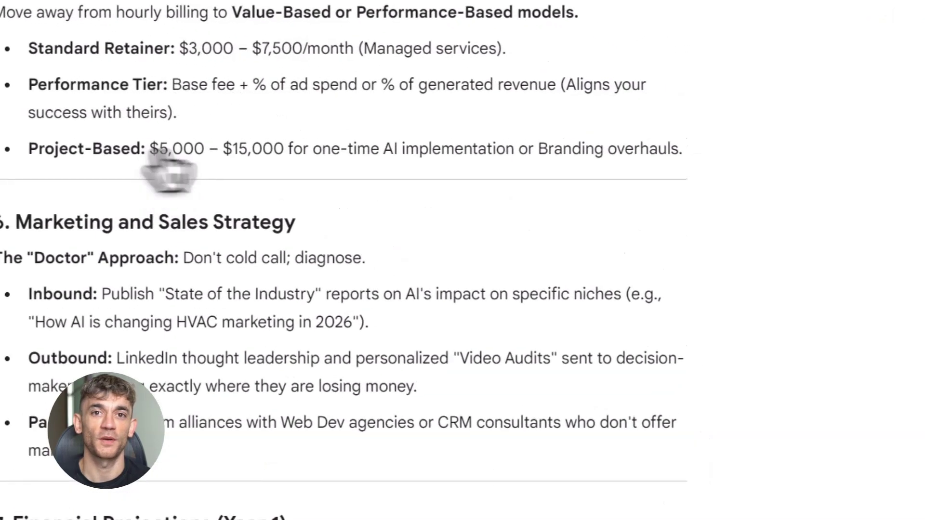
pyautogui.moveTo(386, 118); pyautogui.dragTo(444, 115)
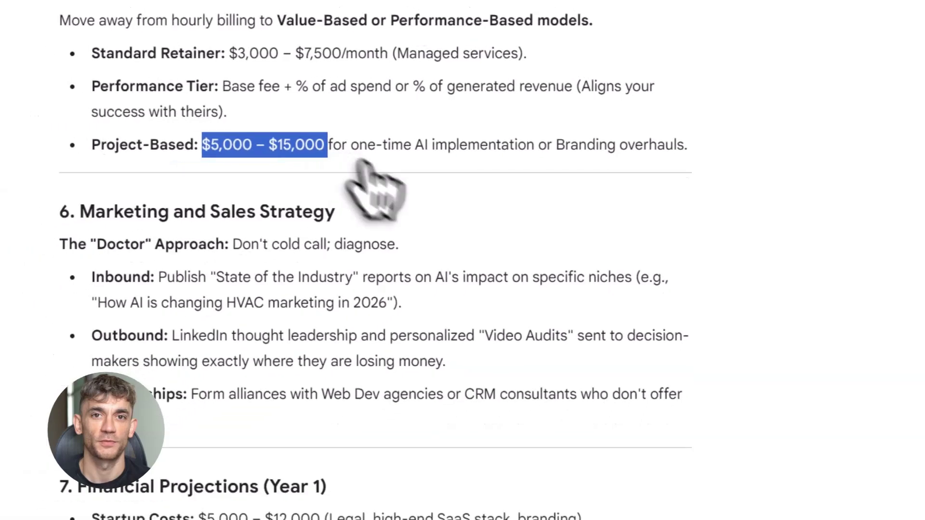
pyautogui.scroll(-6, 506, 173)
pyautogui.scroll(1, 492, 167)
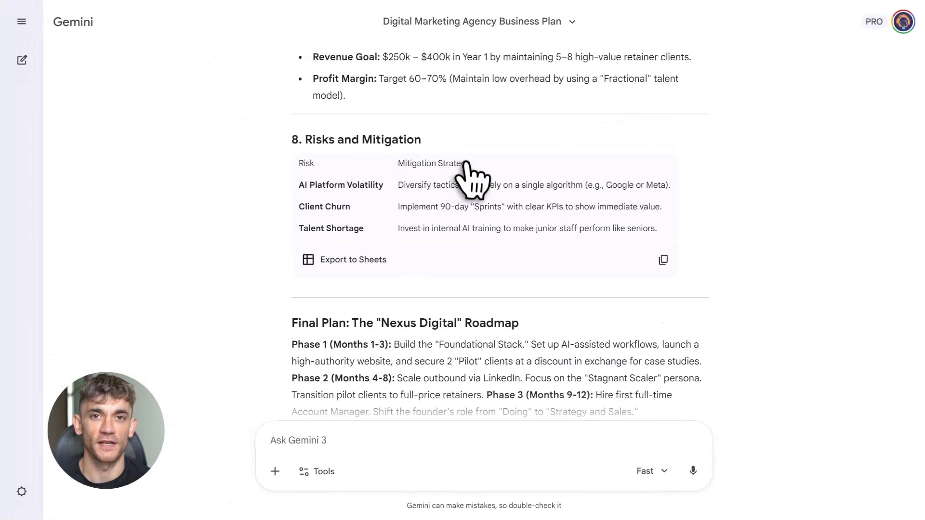
pyautogui.scroll(-2, 585, 333)
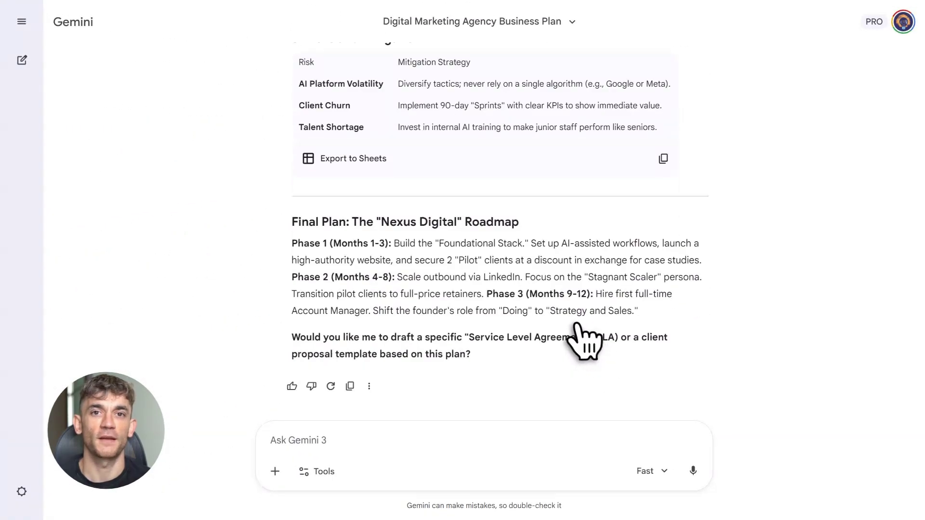
pyautogui.scroll(20, 577, 304)
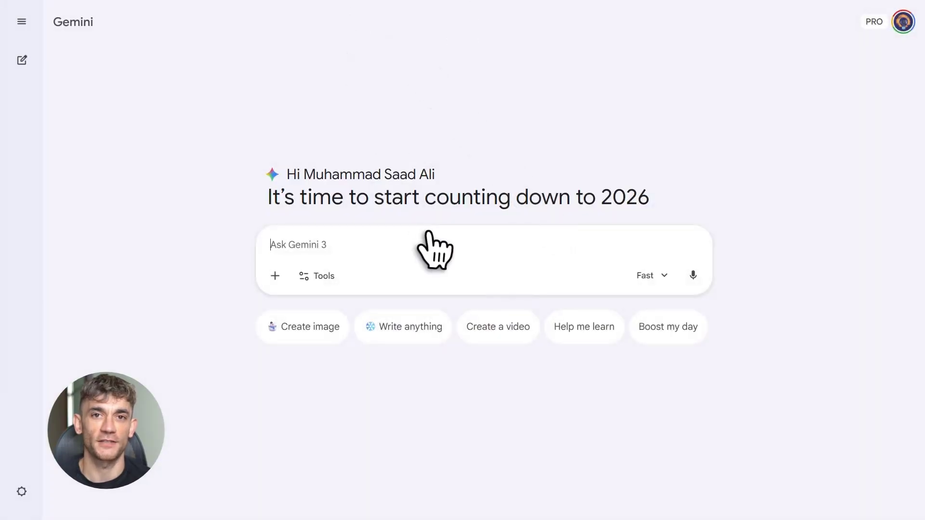
# - Open Personal context in Settings and start a new instruction under Your instructions for Gemini
pyautogui.click(22, 491)
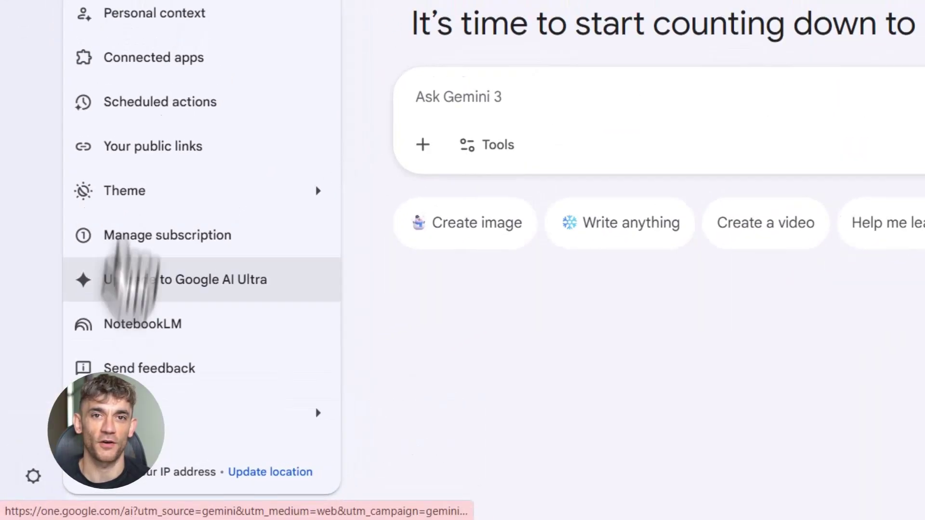
pyautogui.click(98, 193)
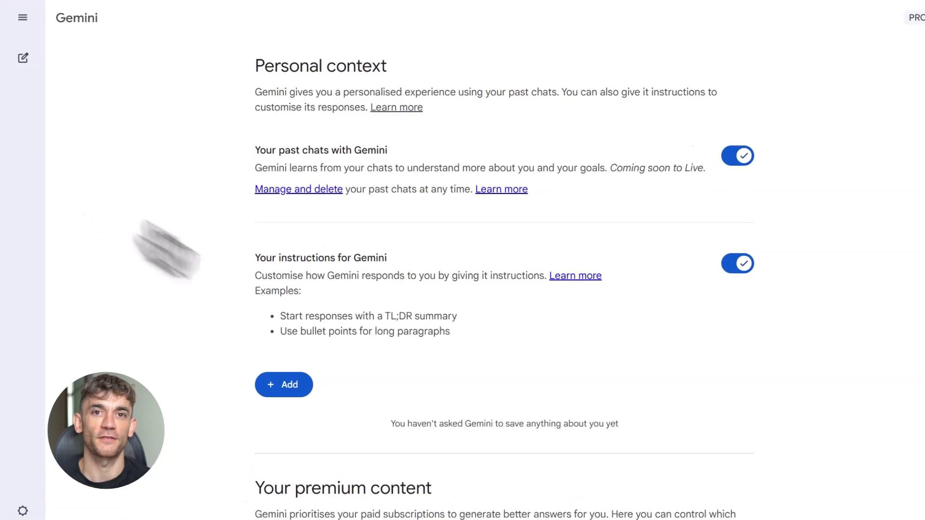
pyautogui.moveTo(243, 251); pyautogui.dragTo(376, 253)
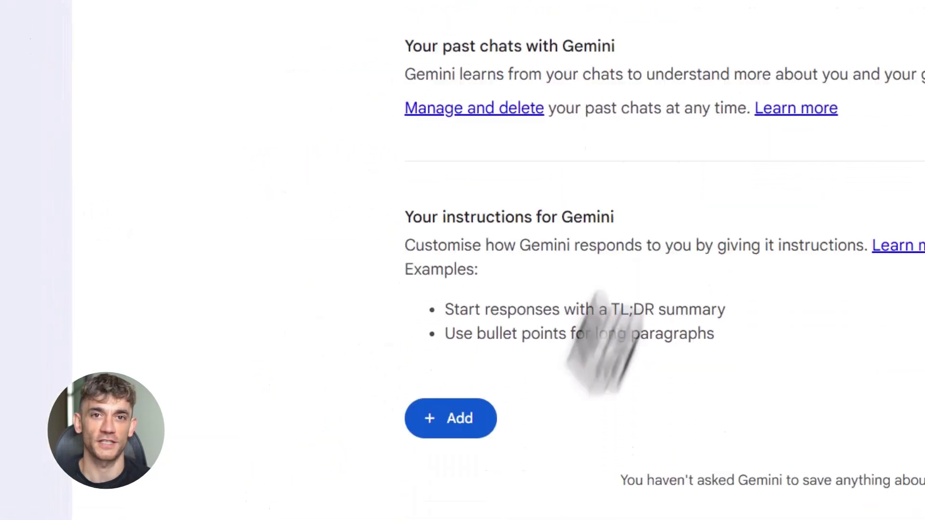
pyautogui.click(464, 278)
# - Paste the email rules (short, professional, no fluff, clear call to action) and marketing rules (confident, persuasive, simple)
pyautogui.hotkey('ctrl', 'v')
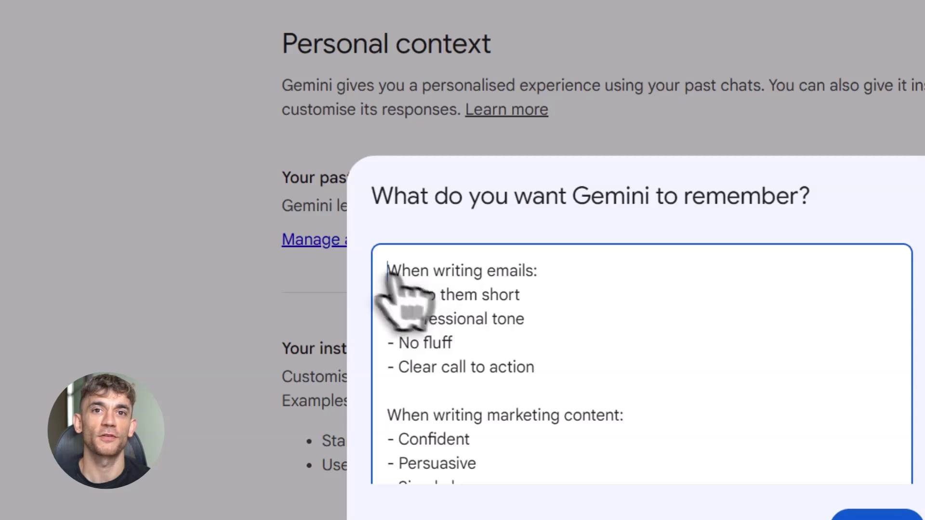
pyautogui.moveTo(391, 274); pyautogui.dragTo(539, 273)
pyautogui.moveTo(400, 295); pyautogui.dragTo(530, 301)
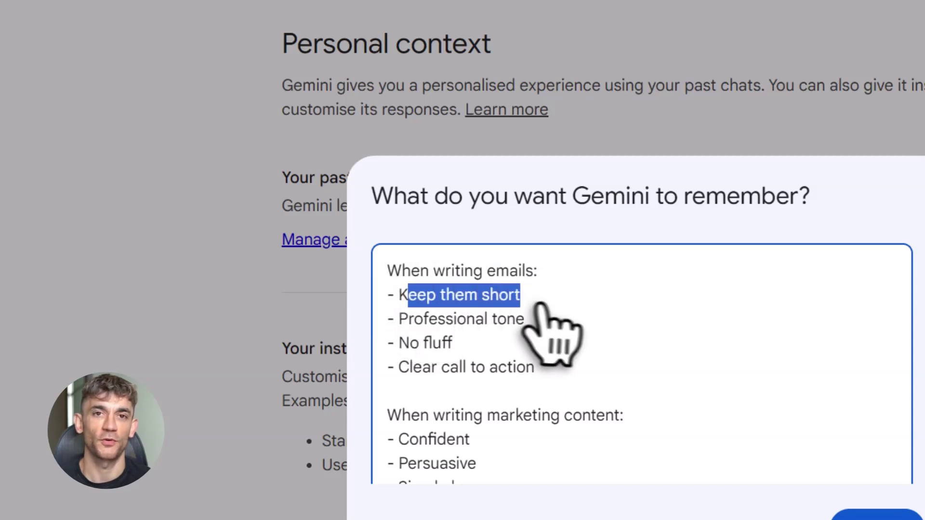
pyautogui.moveTo(400, 319); pyautogui.dragTo(453, 343)
pyautogui.moveTo(399, 367); pyautogui.dragTo(422, 368)
pyautogui.moveTo(485, 386); pyautogui.dragTo(542, 372)
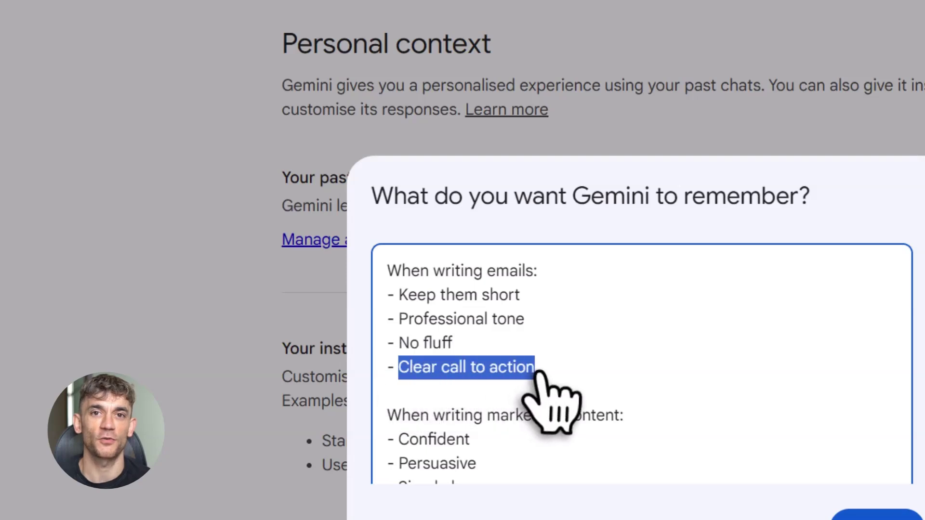
pyautogui.click(541, 371)
pyautogui.scroll(-1, 542, 414)
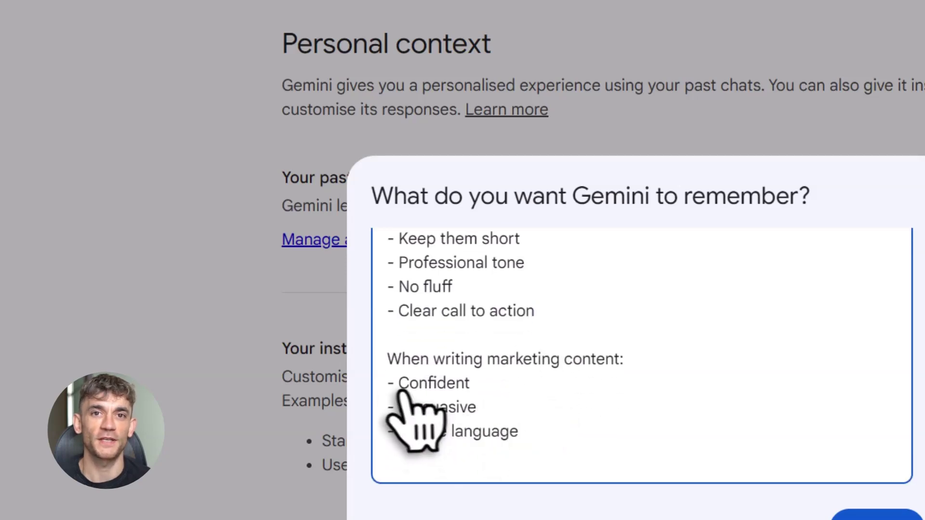
pyautogui.moveTo(400, 385); pyautogui.dragTo(511, 404)
pyautogui.moveTo(404, 432); pyautogui.dragTo(519, 433)
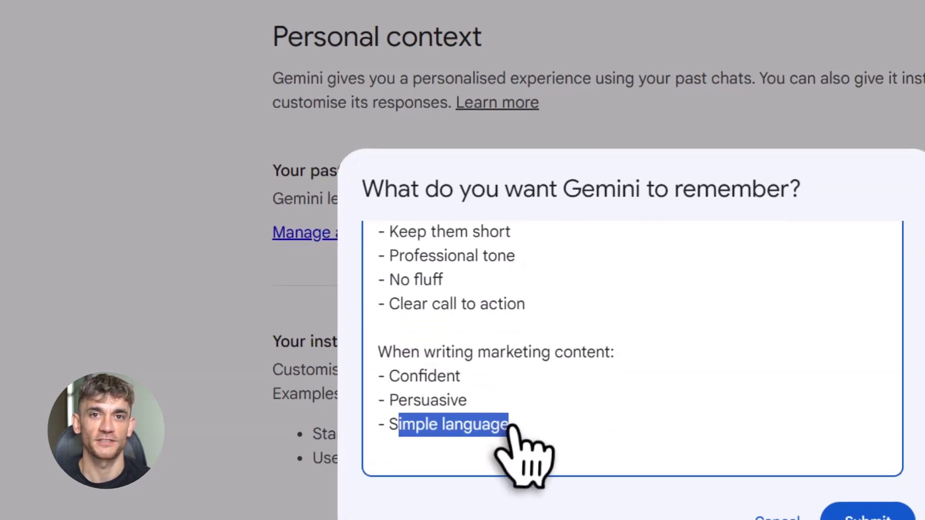
pyautogui.click(522, 434)
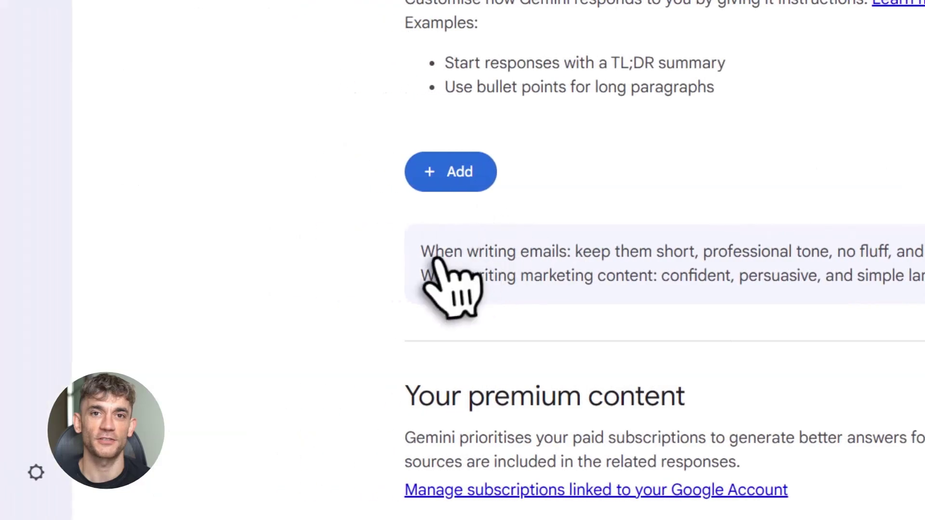
# - Check the saved instruction's options menu, close it, and return to the top
pyautogui.click(672, 237)
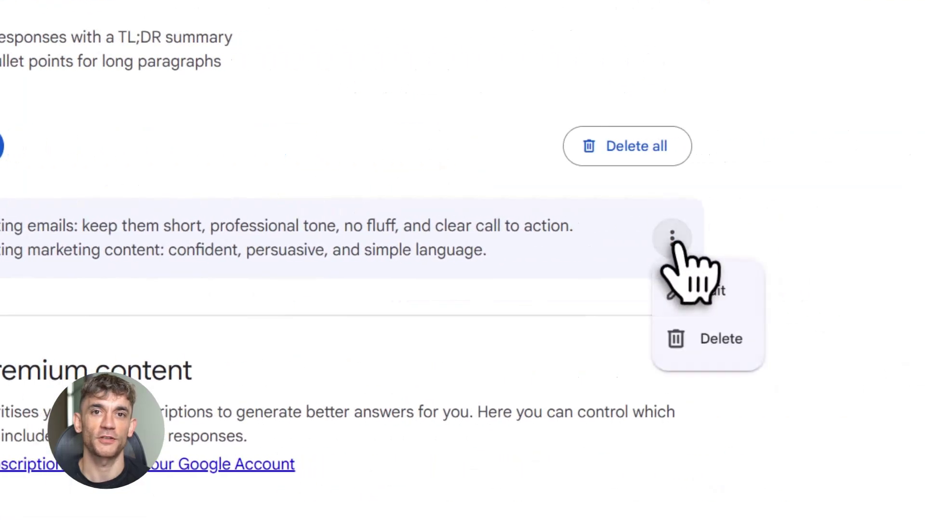
pyautogui.click(766, 213)
pyautogui.scroll(2, 193, 229)
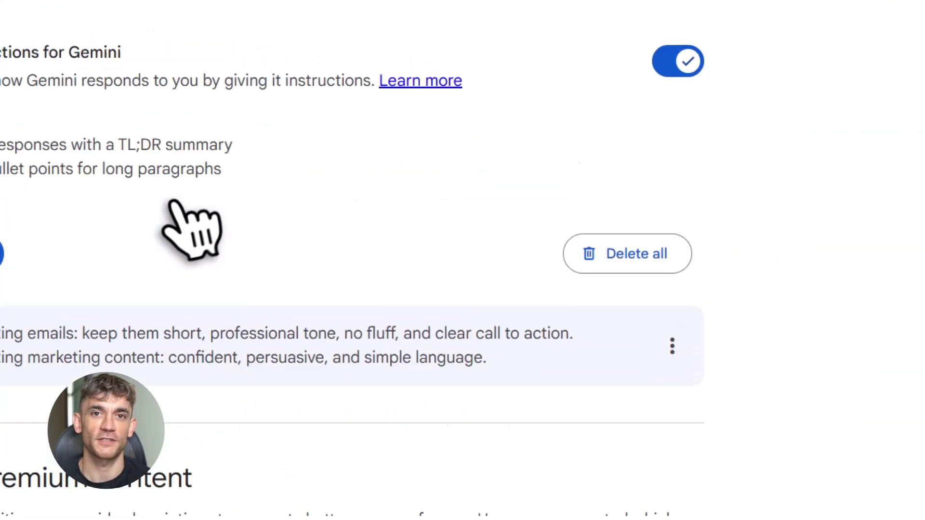
pyautogui.scroll(1, 193, 229)
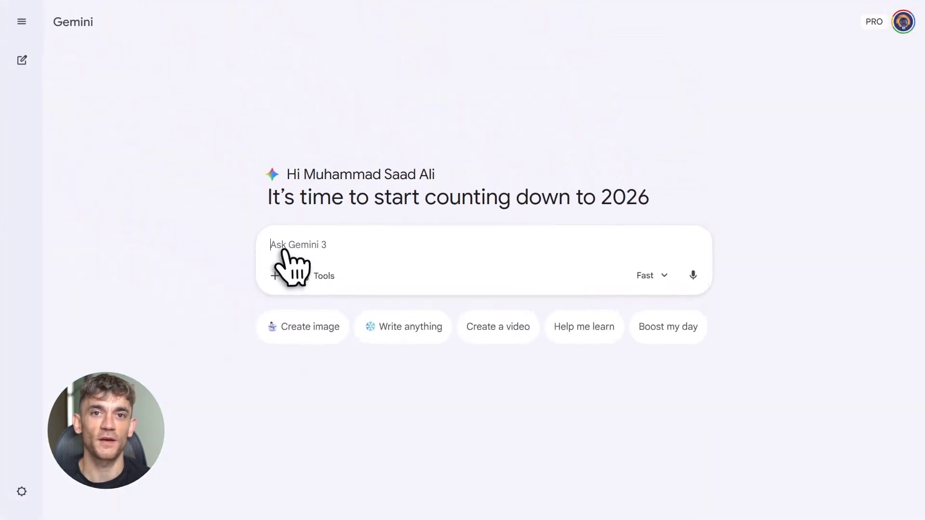
# - Paste the prompt requesting a follow-up email that asks a client to book a call
pyautogui.write('Write a follow-up email asking a client to book a call.')
pyautogui.moveTo(271, 245); pyautogui.dragTo(493, 244)
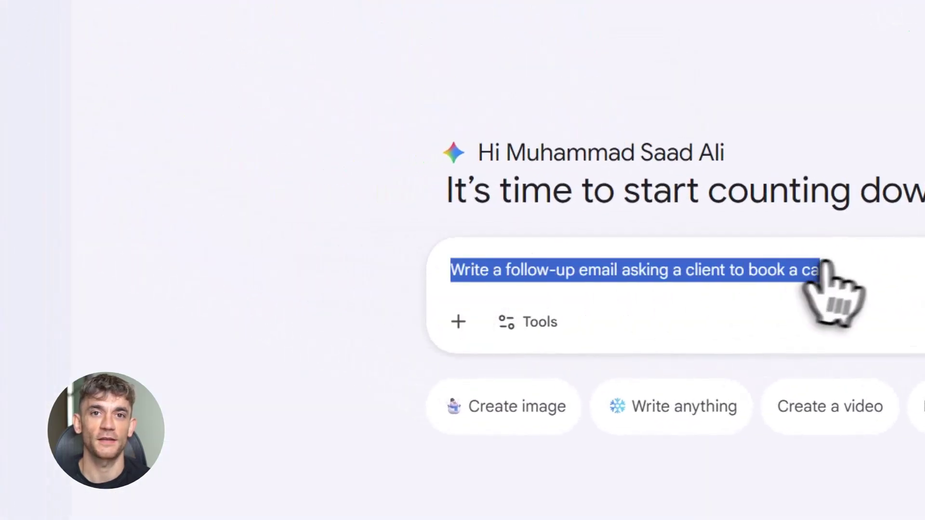
pyautogui.click(828, 268)
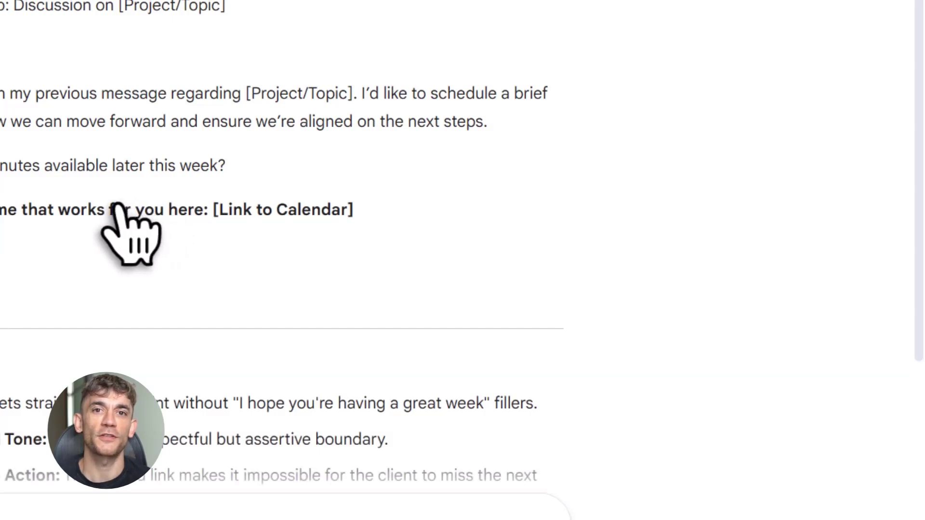
# - Review the reply's Why this works points, including Professional Tone and Clear Call to Action
pyautogui.scroll(-3, 118, 204)
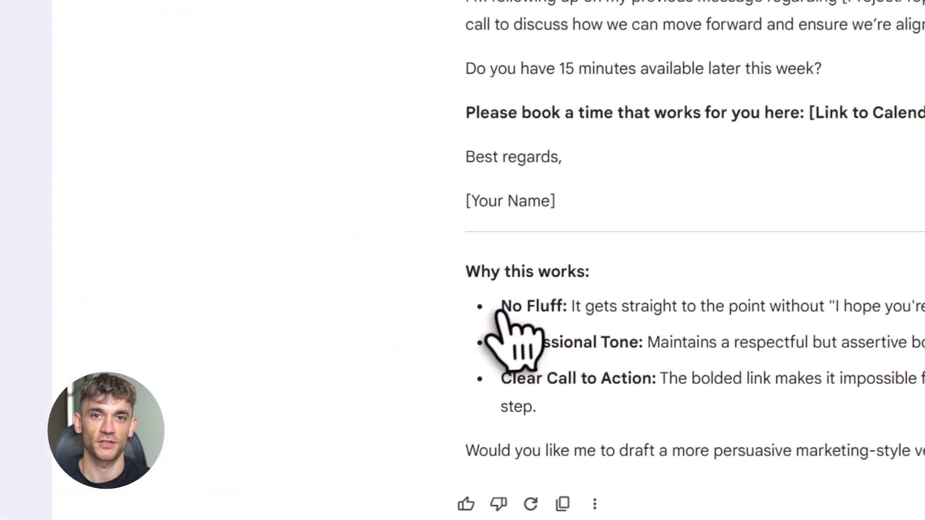
pyautogui.moveTo(522, 309); pyautogui.dragTo(590, 312)
pyautogui.moveTo(524, 345); pyautogui.dragTo(663, 358)
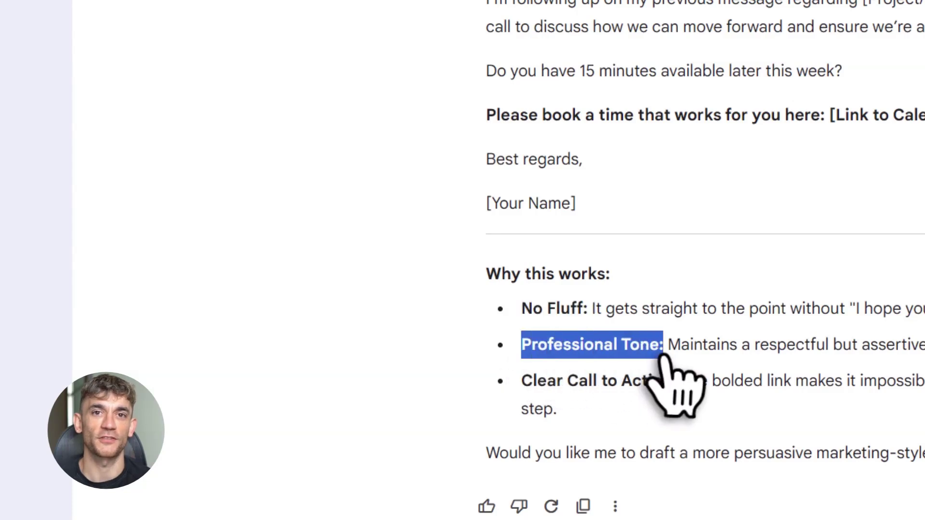
pyautogui.moveTo(523, 382); pyautogui.dragTo(676, 389)
pyautogui.click(676, 390)
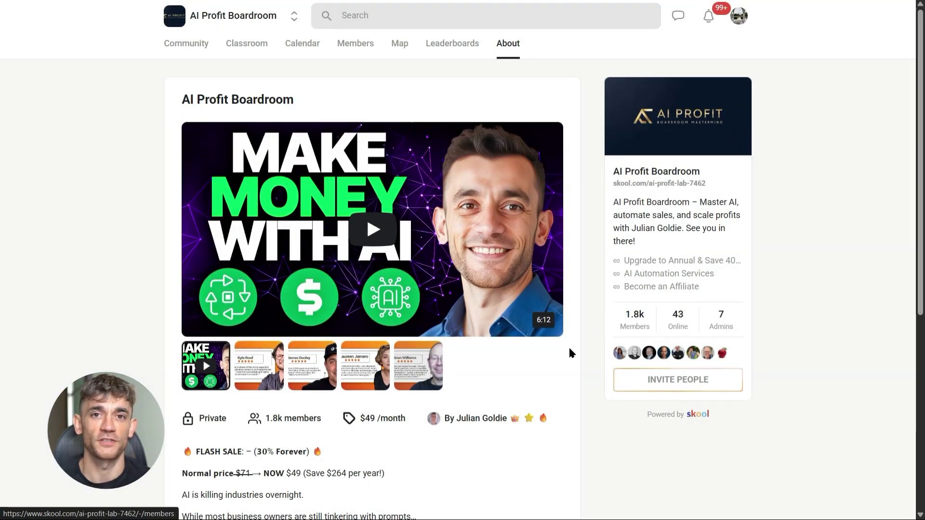
# - Browse the AI Profit Boardroom About page, community feed and Classroom course list
pyautogui.scroll(-6, 570, 353)
pyautogui.scroll(7, 570, 353)
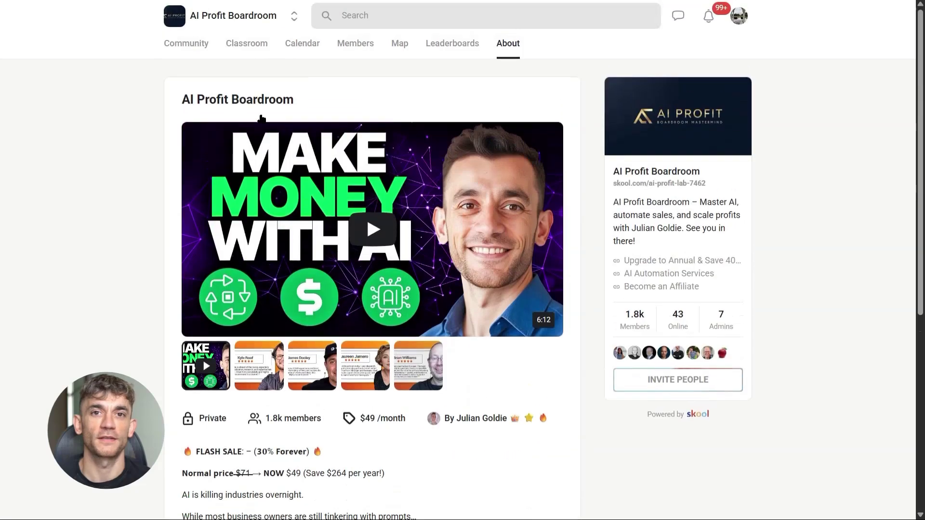
pyautogui.click(201, 52)
pyautogui.scroll(-10, 590, 282)
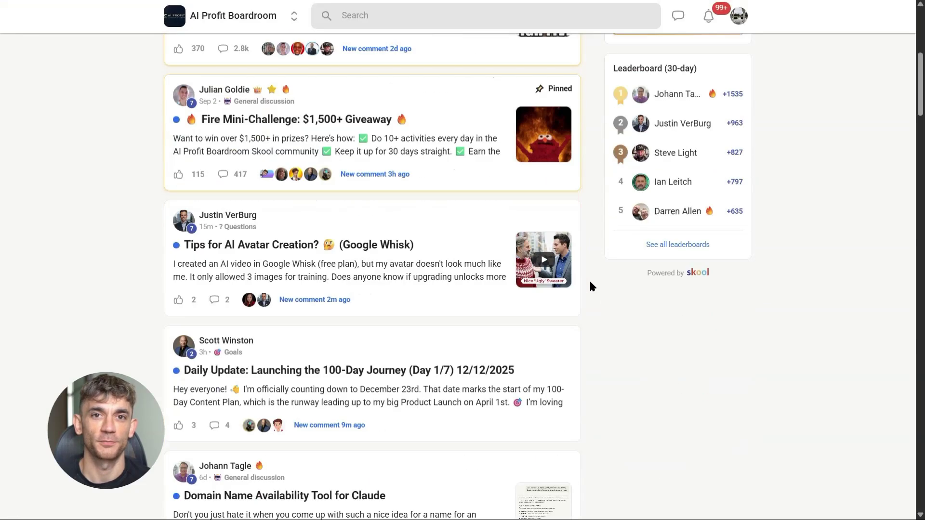
pyautogui.scroll(10, 590, 282)
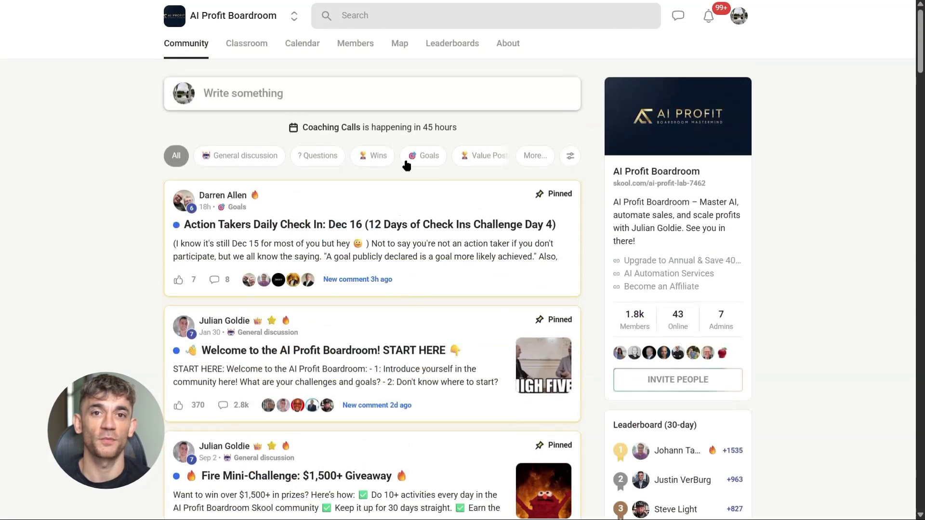
pyautogui.click(262, 54)
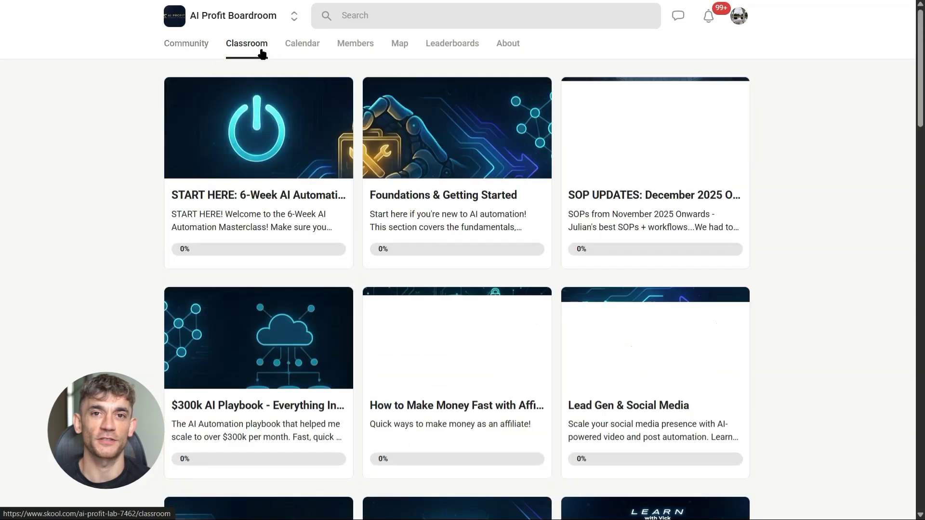
pyautogui.scroll(-12, 551, 268)
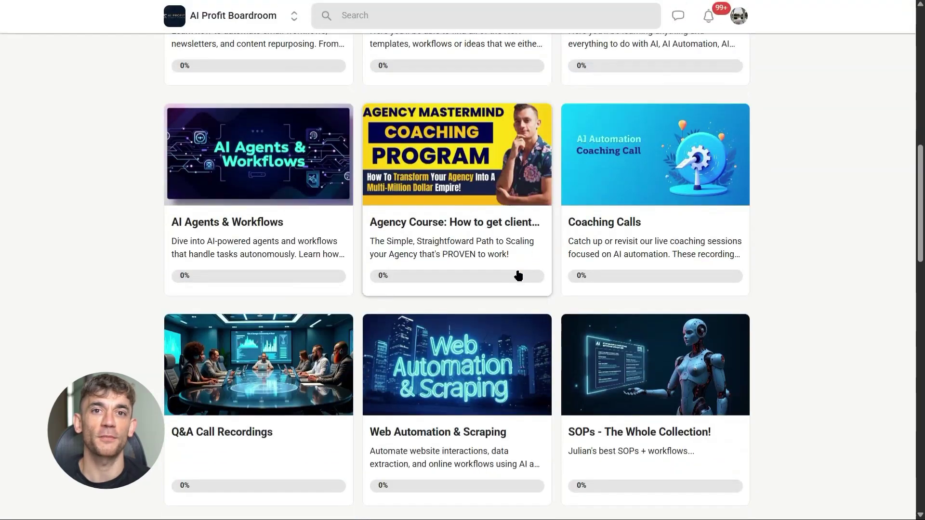
pyautogui.scroll(1, 338, 294)
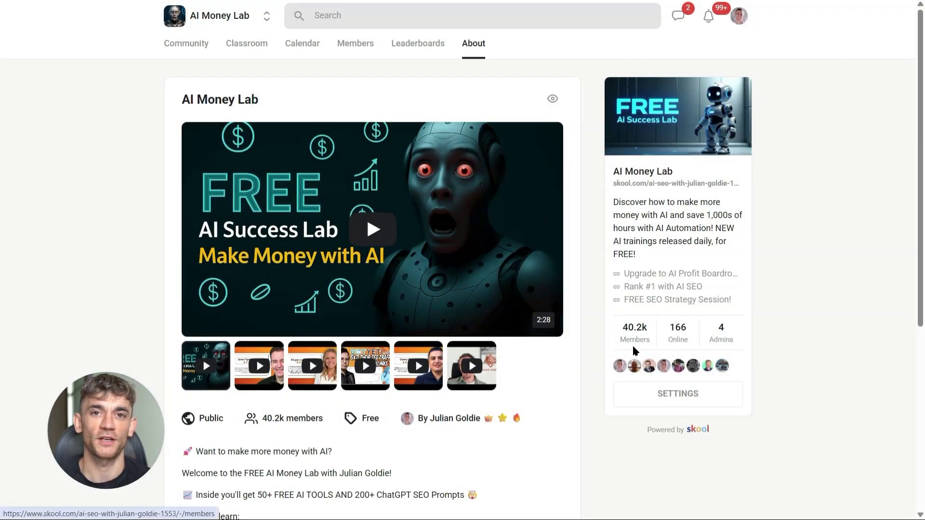
pyautogui.scroll(-6, 530, 337)
pyautogui.scroll(6, 458, 336)
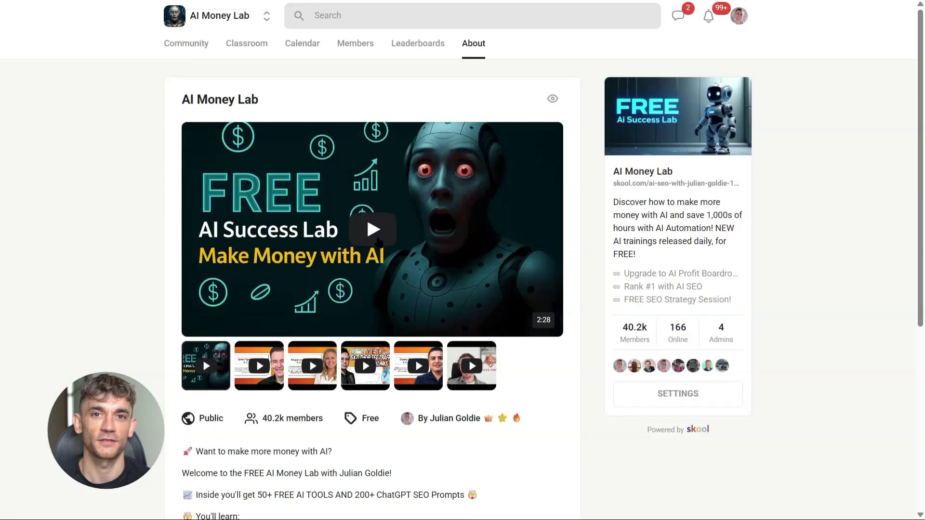
# - Switch to the AI Money Lab community and scroll through its Classroom courses
pyautogui.click(194, 56)
pyautogui.scroll(-15, 479, 341)
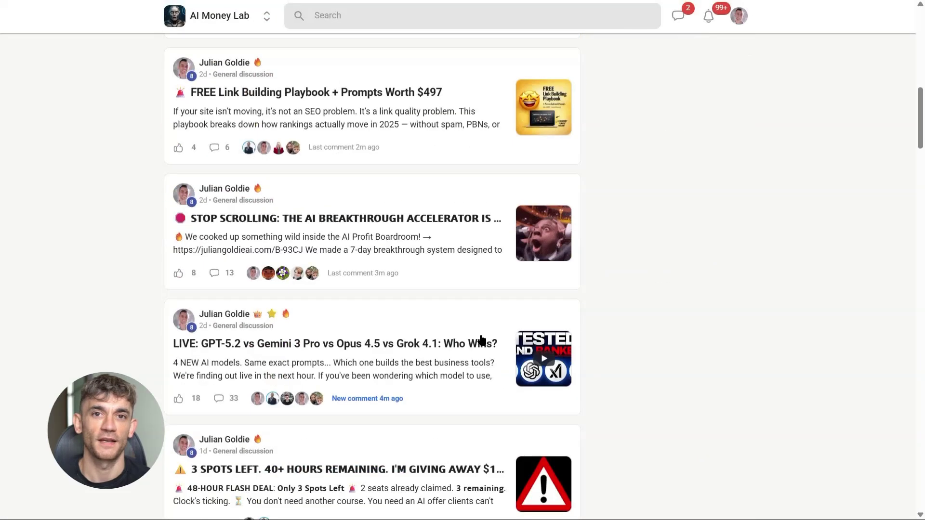
pyautogui.scroll(15, 482, 340)
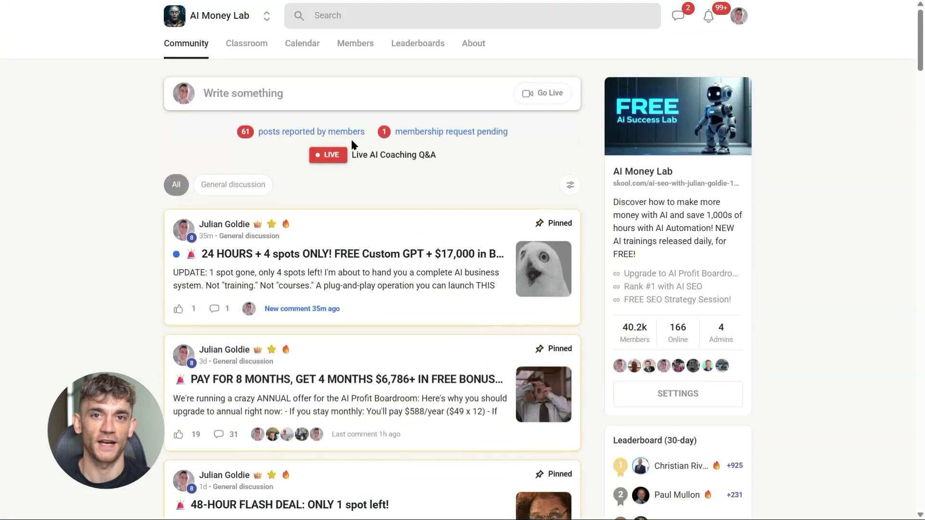
pyautogui.click(261, 54)
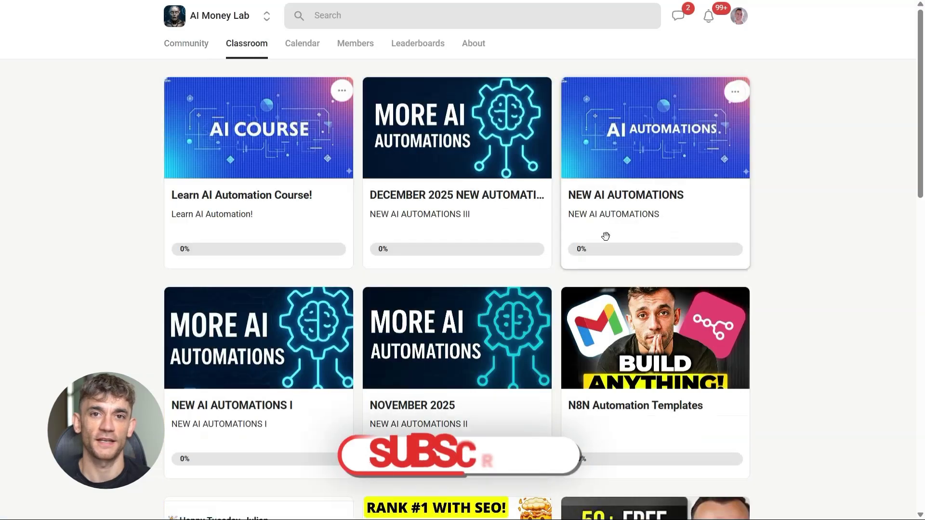
pyautogui.scroll(-15, 607, 240)
pyautogui.scroll(-1, 614, 242)
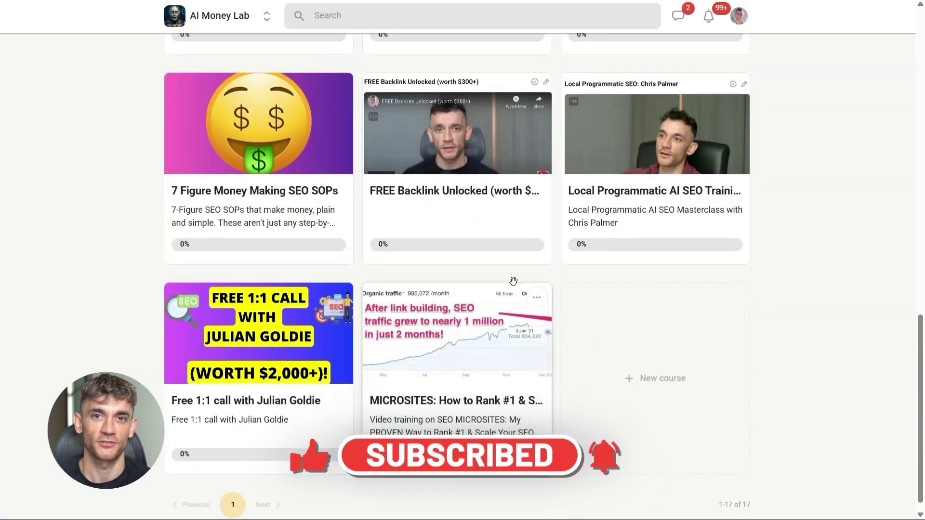